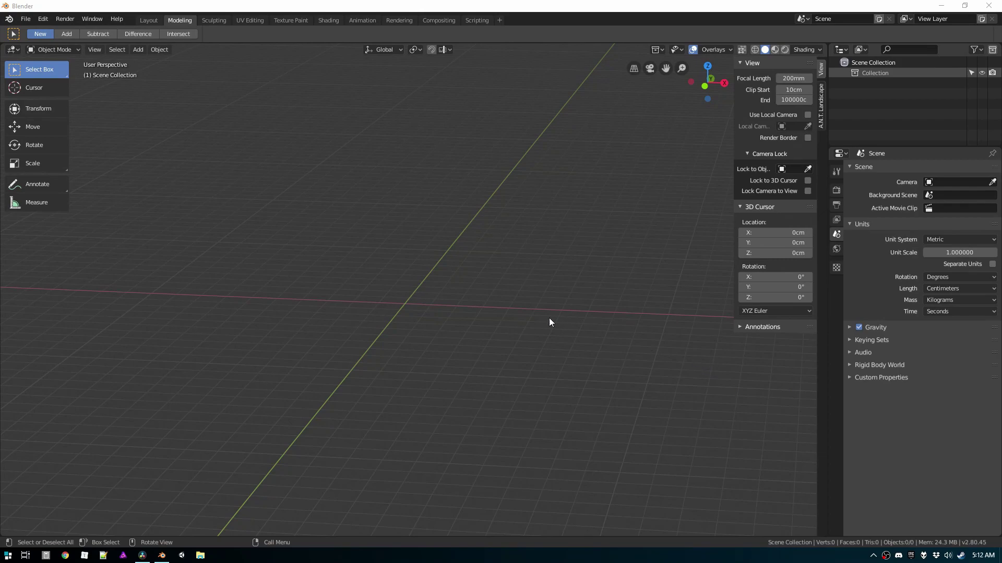
- Filter the Preferences add-ons list by 'land' to confirm A.N.T.Landscape is enabled
left_click(38, 19)
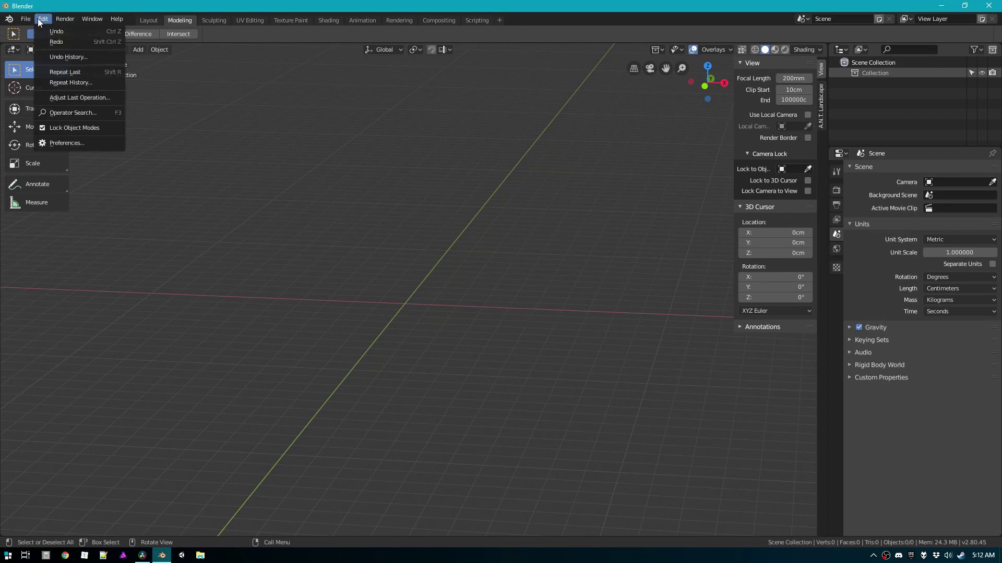
left_click(64, 147)
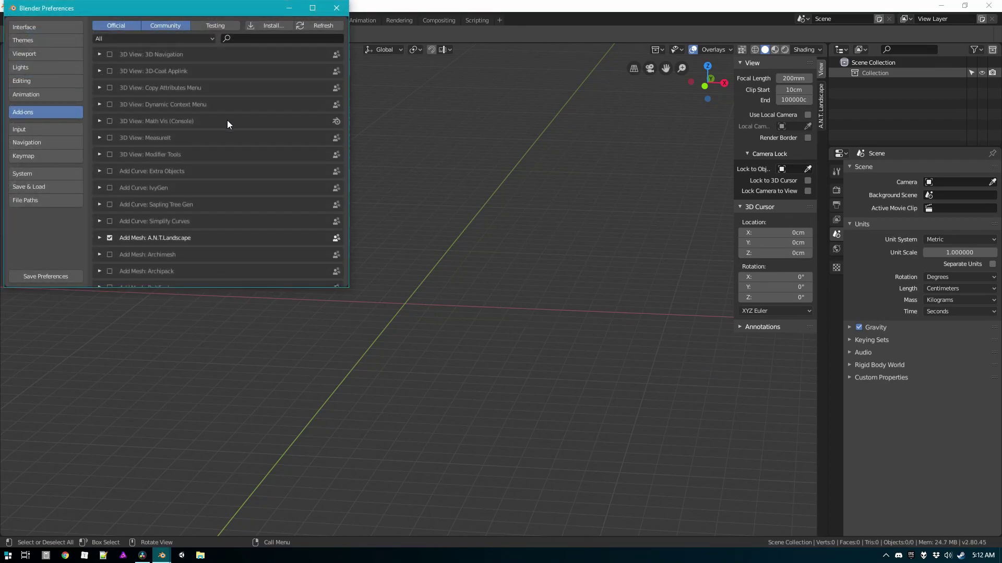
left_click_drag(217, 12, 449, 85)
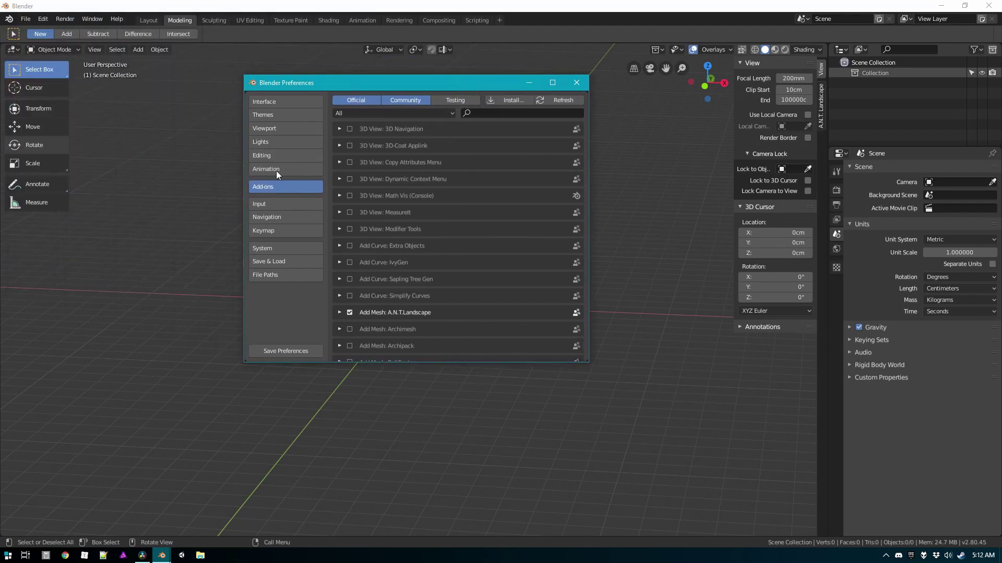
left_click(505, 111)
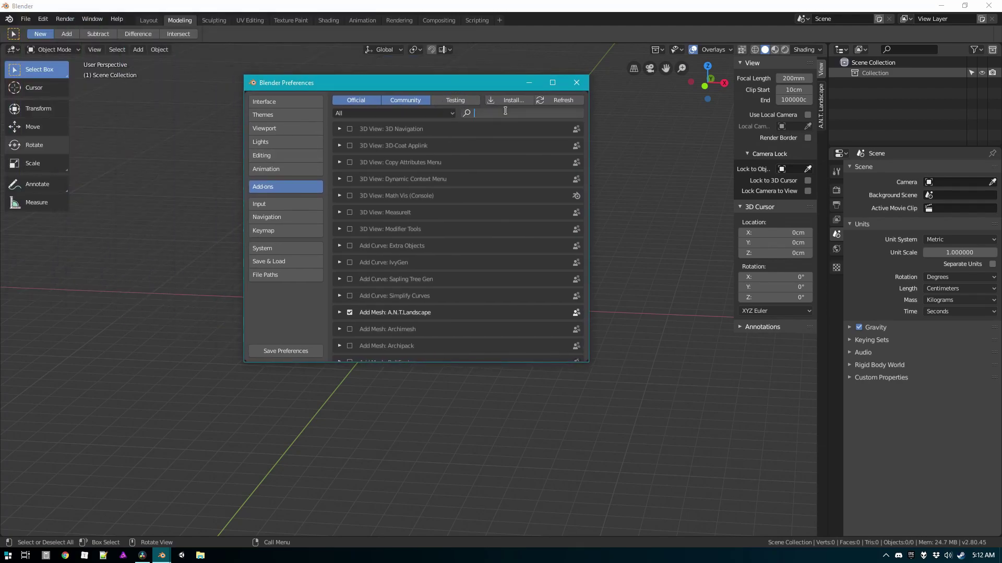
type("land")
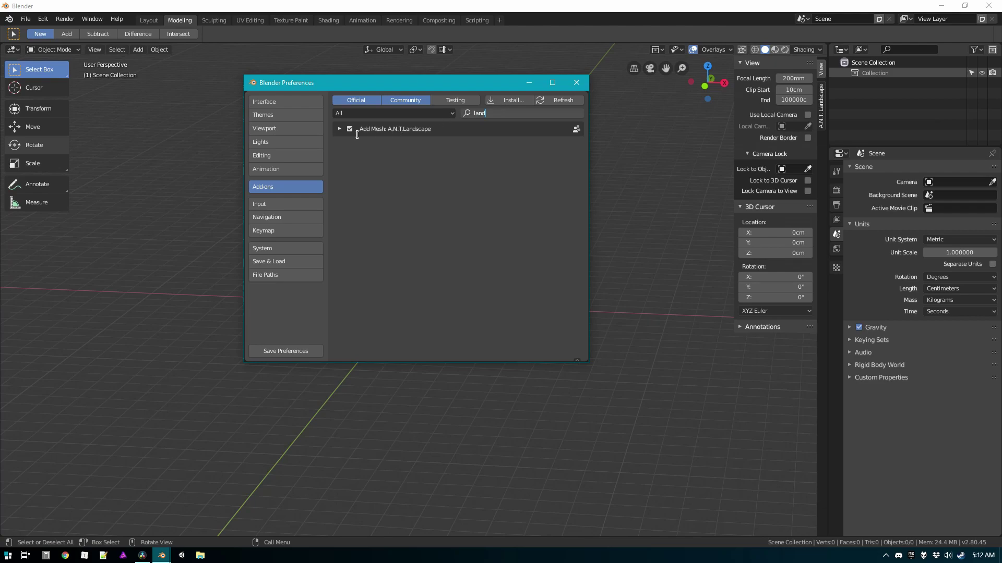
- Close Preferences, add a 200cm × 200cm Landscape mesh, and frame it in view
left_click(576, 83)
left_click(138, 50)
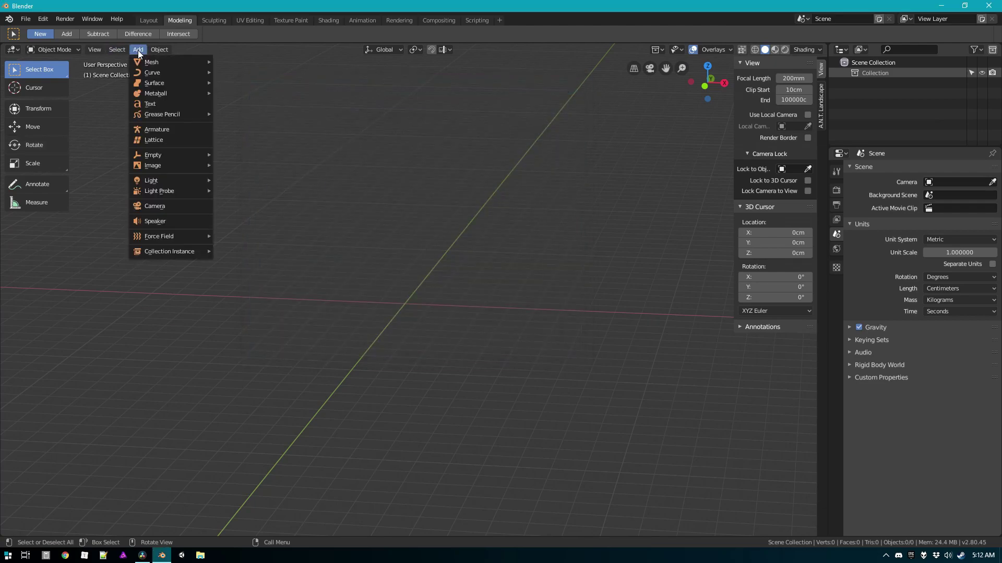
mouse_move(147, 60)
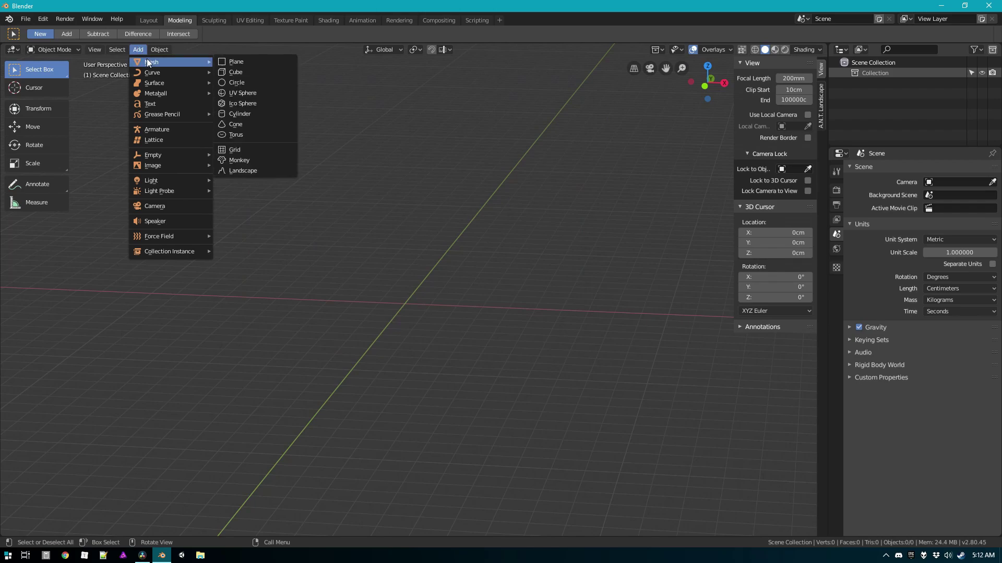
left_click(241, 170)
key("KP_Decimal")
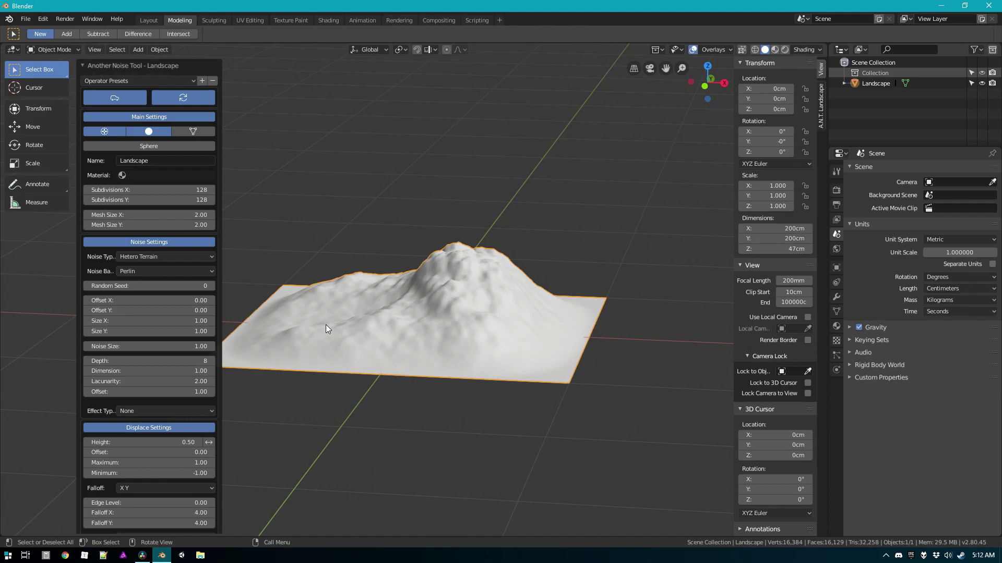
middle_click_drag(325, 325, 437, 333)
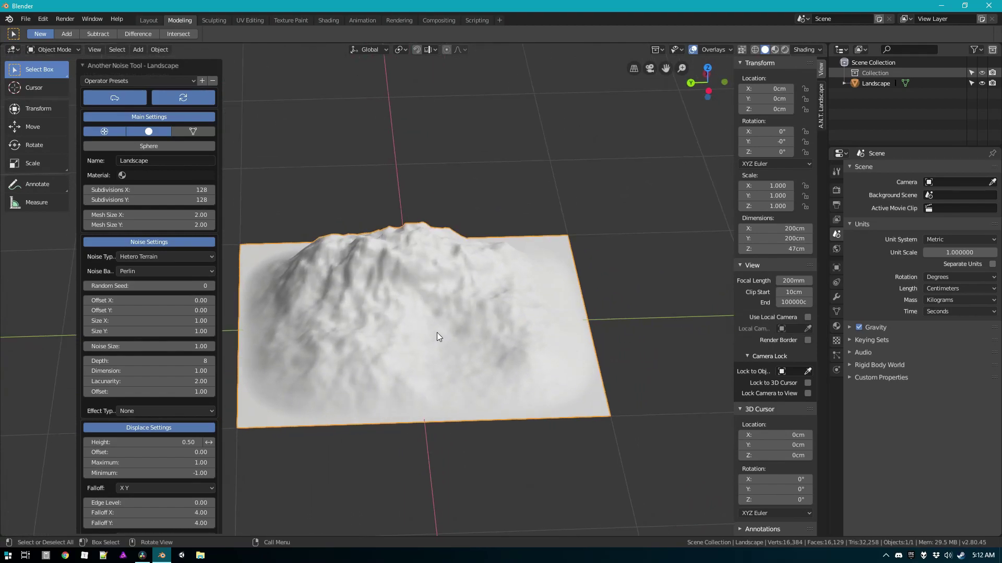
- Set the landscape's Noise Basis to Blender and Falloff to None
left_click(149, 271)
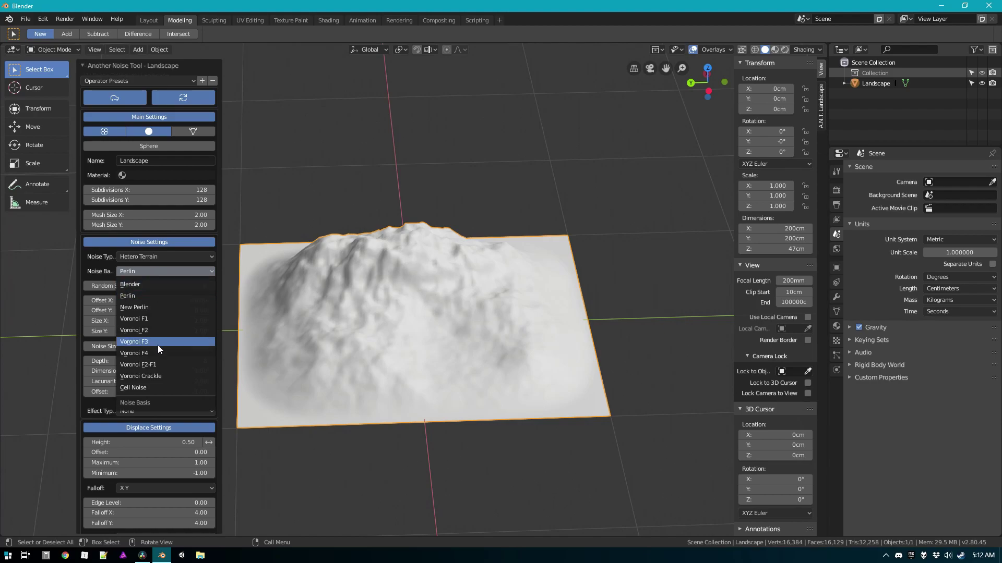
left_click(143, 286)
middle_click_drag(430, 319, 418, 262)
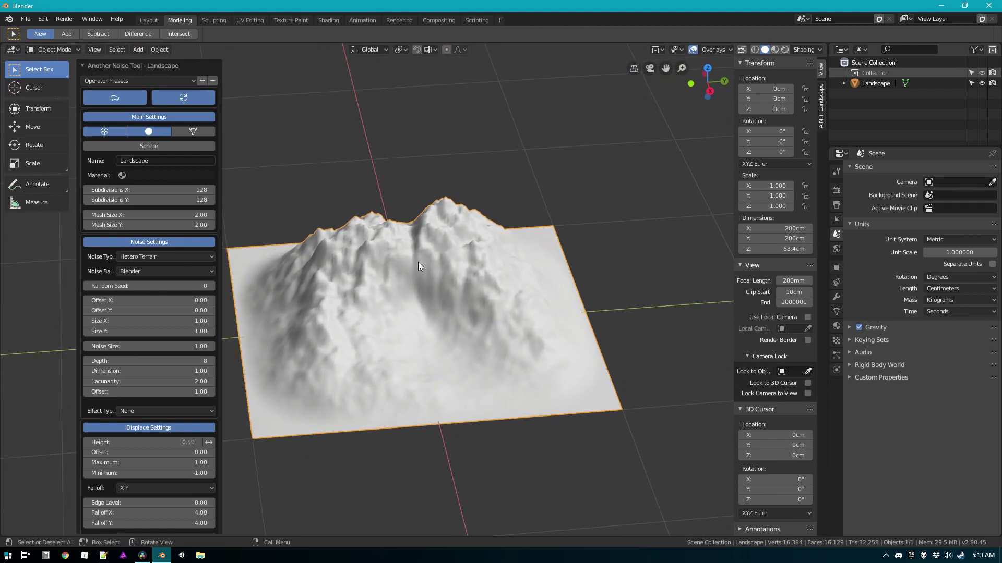
left_click(139, 490)
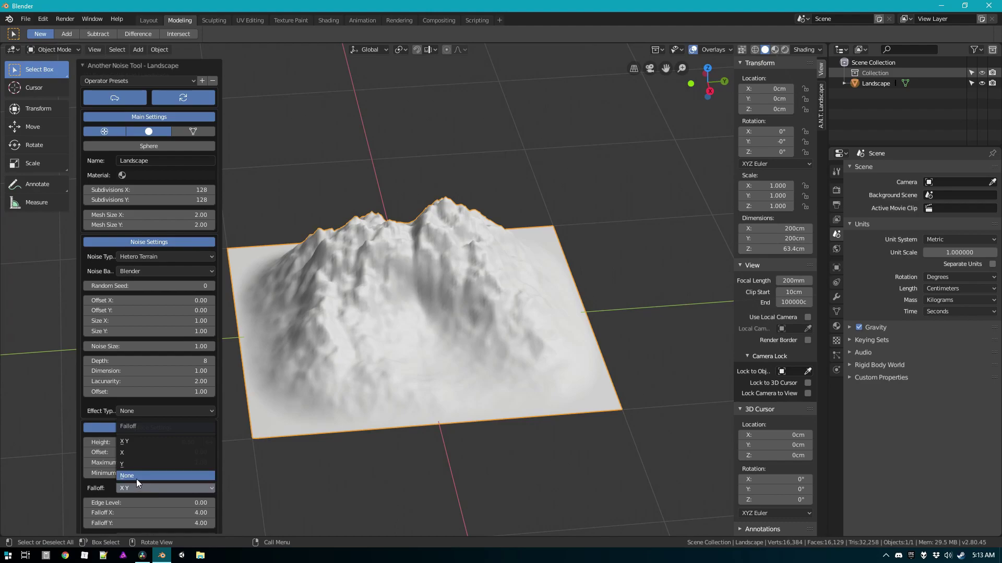
left_click(137, 477)
middle_click_drag(272, 469, 239, 470)
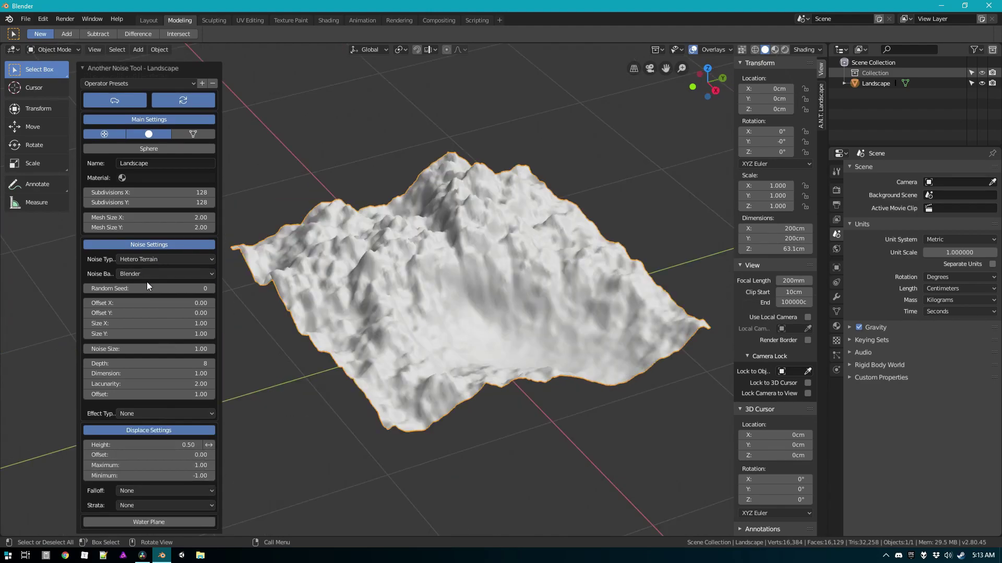
- Reset the noise Offset X to 0 after testing a shifted value
mouse_move(148, 302)
left_mouse_down()
mouse_move(185, 303)
mouse_move(164, 303)
left_mouse_up()
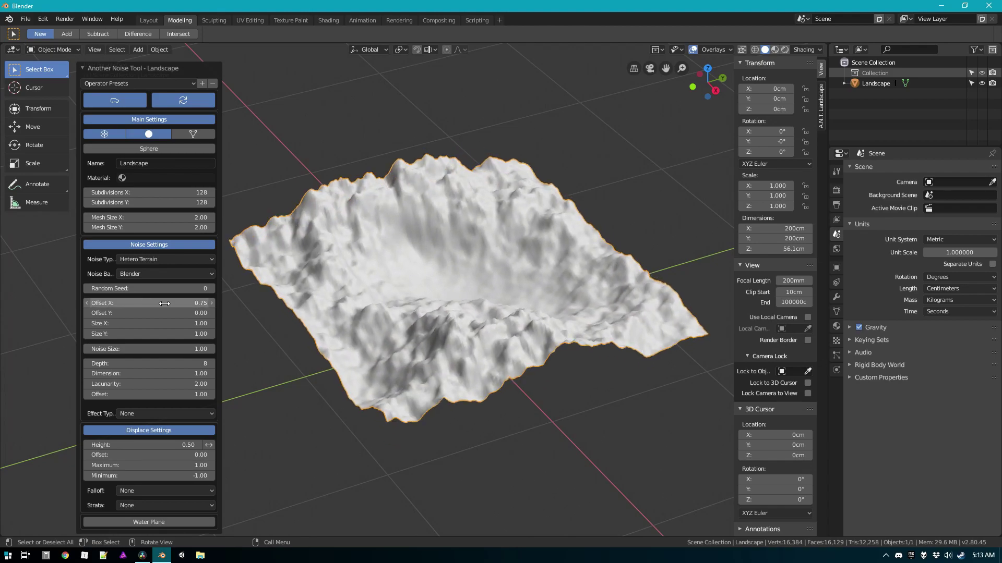
left_click(165, 303)
key("BackSpace")
key("BackSpace")
key("BackSpace")
key("BackSpace")
type("0")
key("Return")
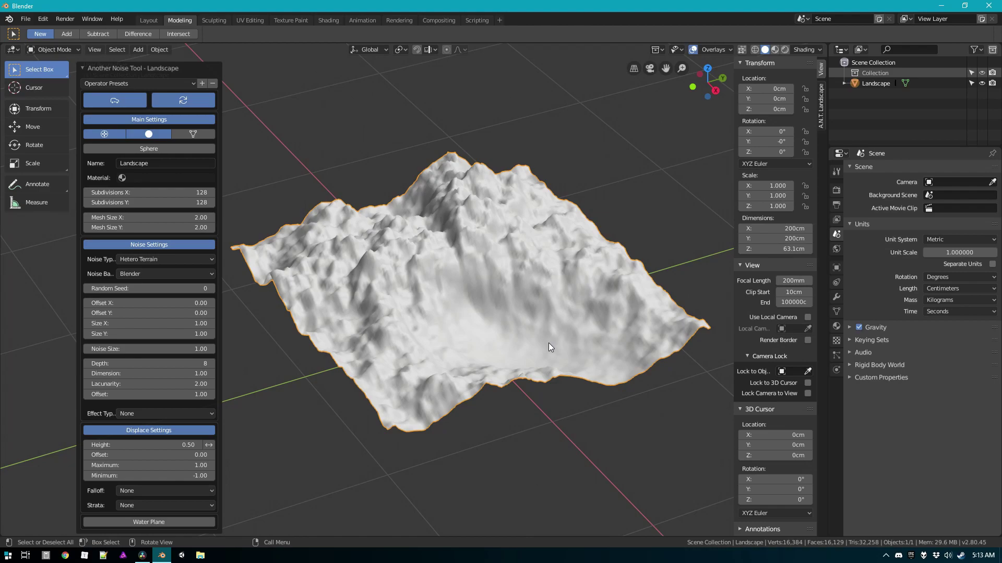
- Test a larger noise Size X, then settle it back at 1.00
middle_click_drag(549, 343, 515, 356)
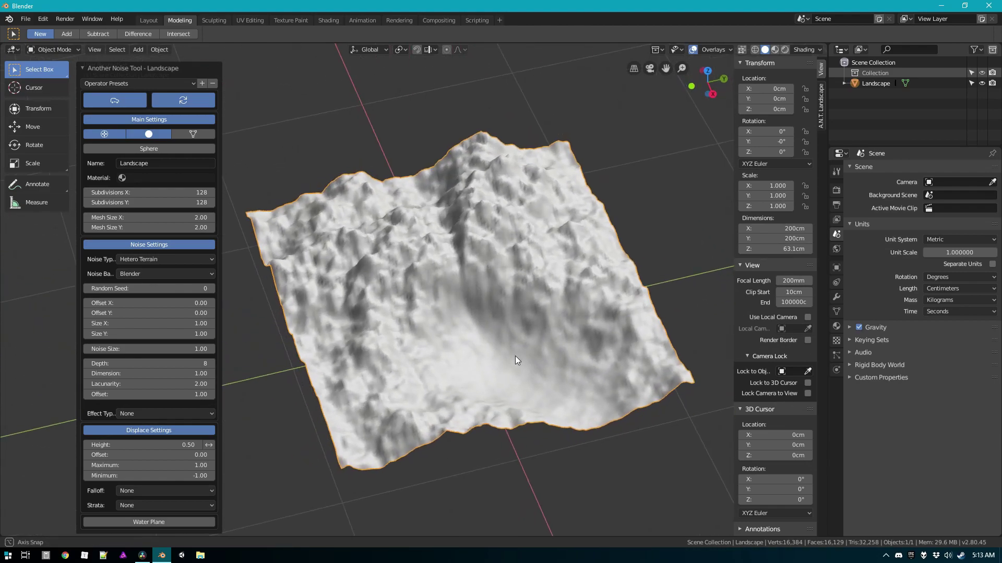
scroll(471, 318, "down", 3)
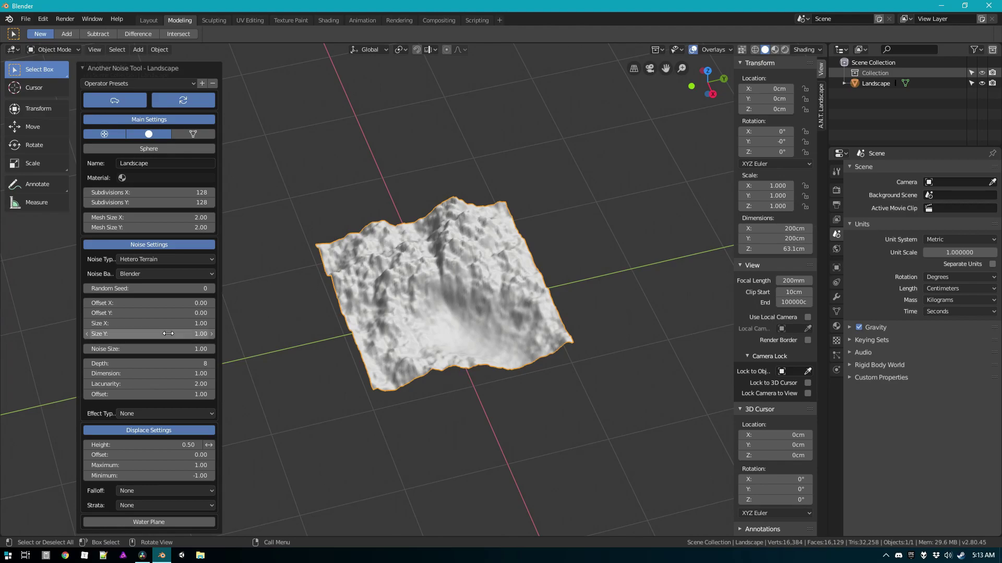
mouse_move(152, 326)
left_mouse_down()
mouse_move(222, 326)
mouse_move(152, 326)
left_mouse_up()
left_click(152, 324)
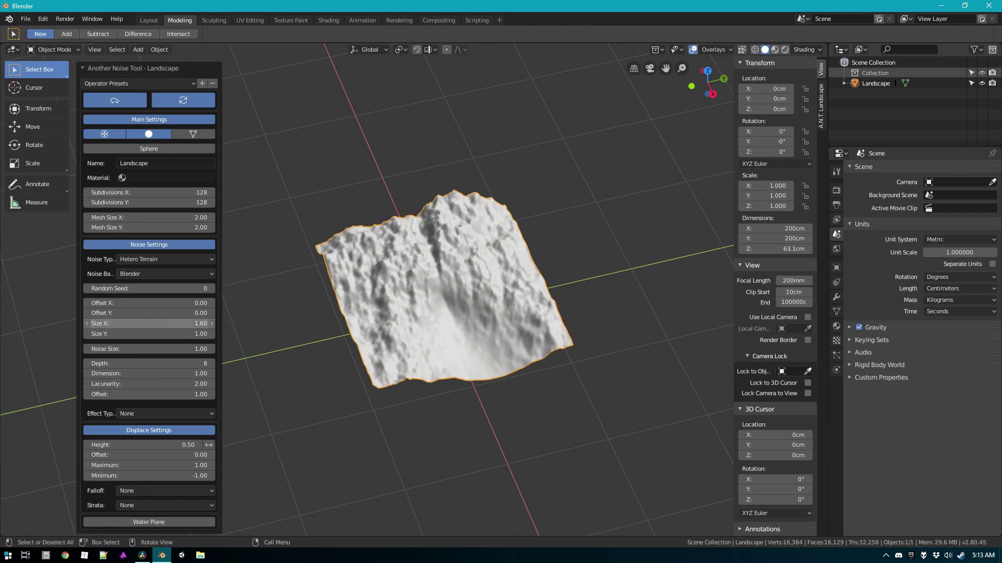
type("1.6")
key("Return")
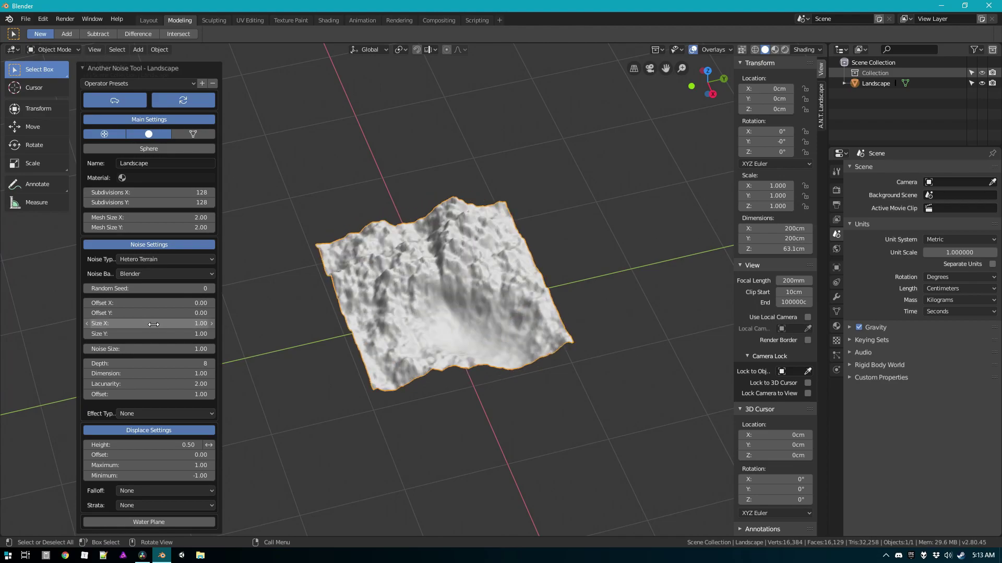
- Set Mesh Size X and Y to 20 and inspect the enlarged terrain
left_click(152, 218)
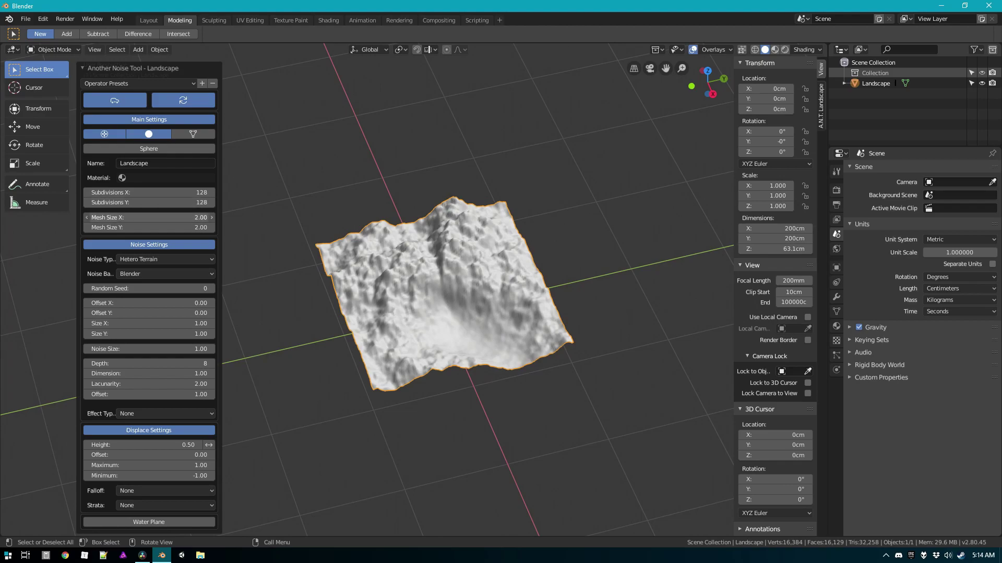
type("20")
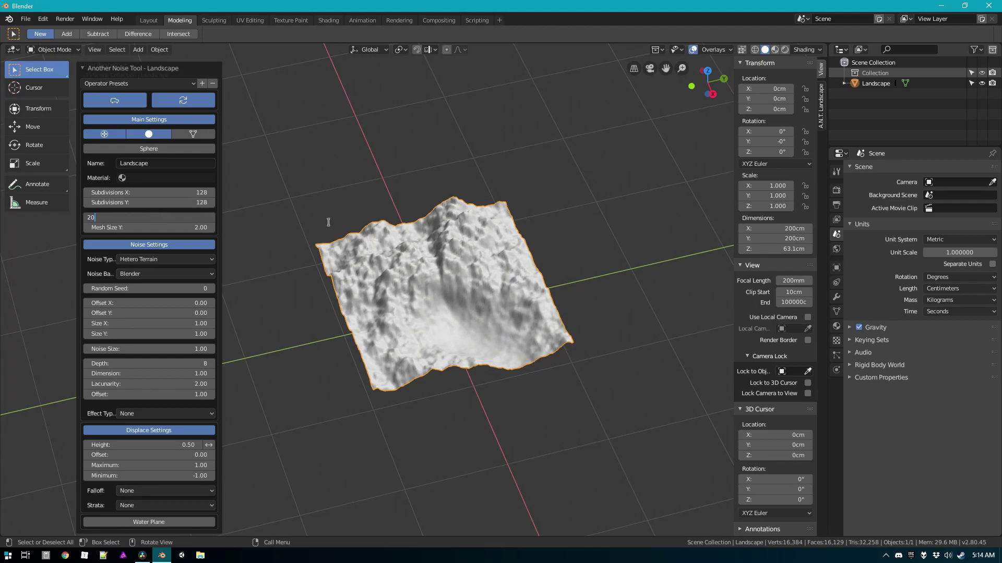
key("Tab")
type("20")
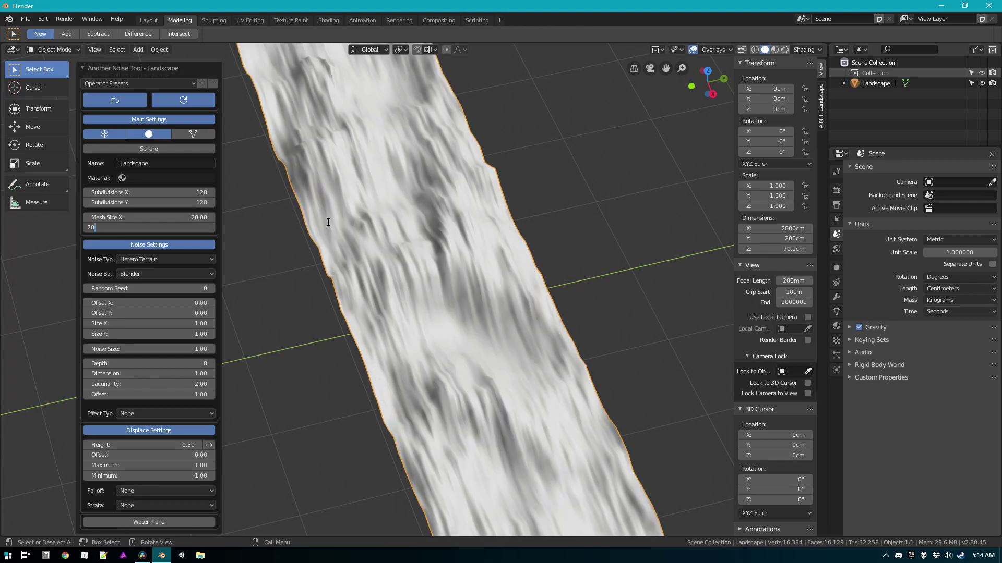
key("Return")
scroll(546, 309, "down", 10)
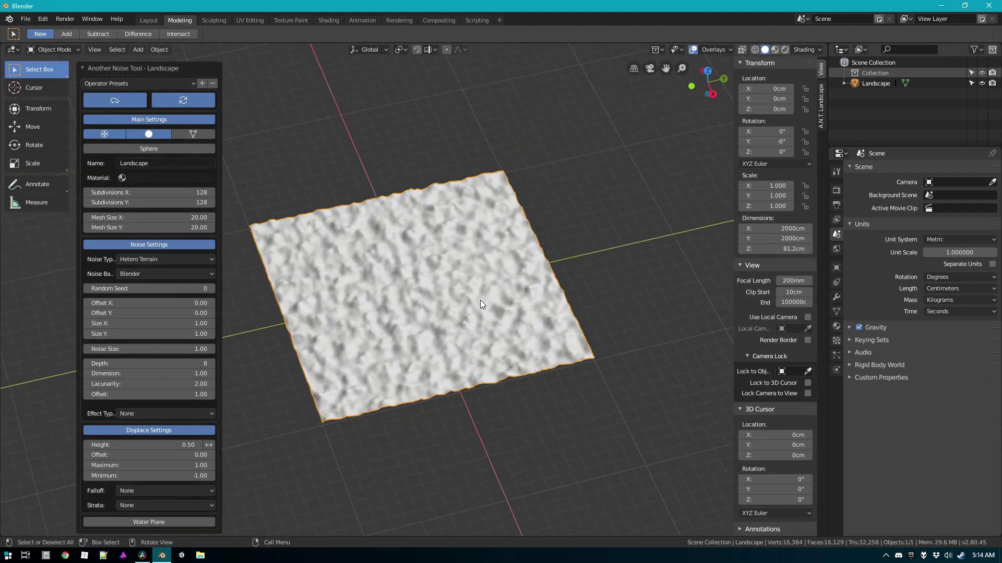
middle_click_drag(423, 305, 434, 284)
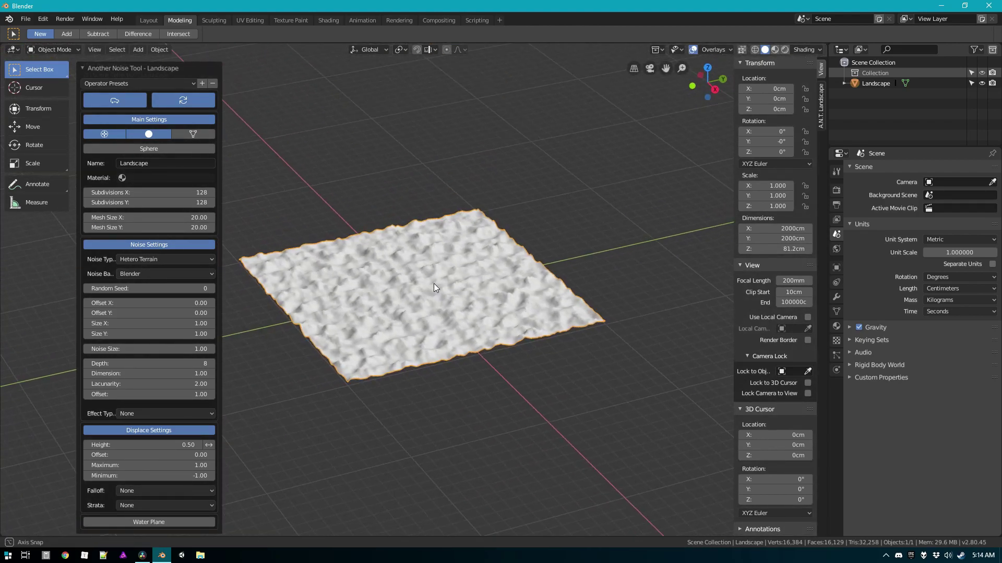
scroll(395, 316, "up", 4)
middle_click_drag(503, 269, 479, 323)
- Return Mesh Size X and Y to 2.00
left_click(149, 219)
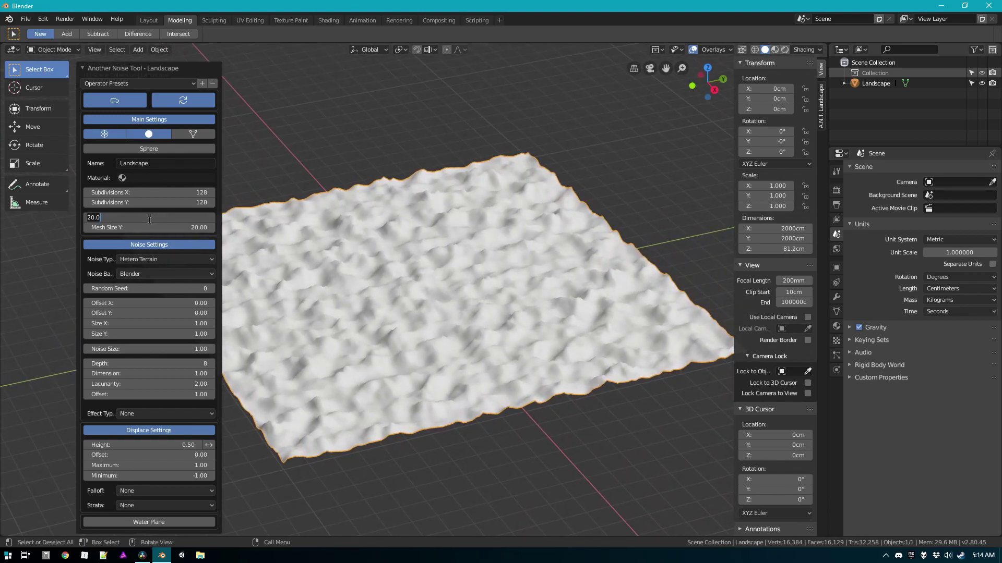
type("2")
key("Return")
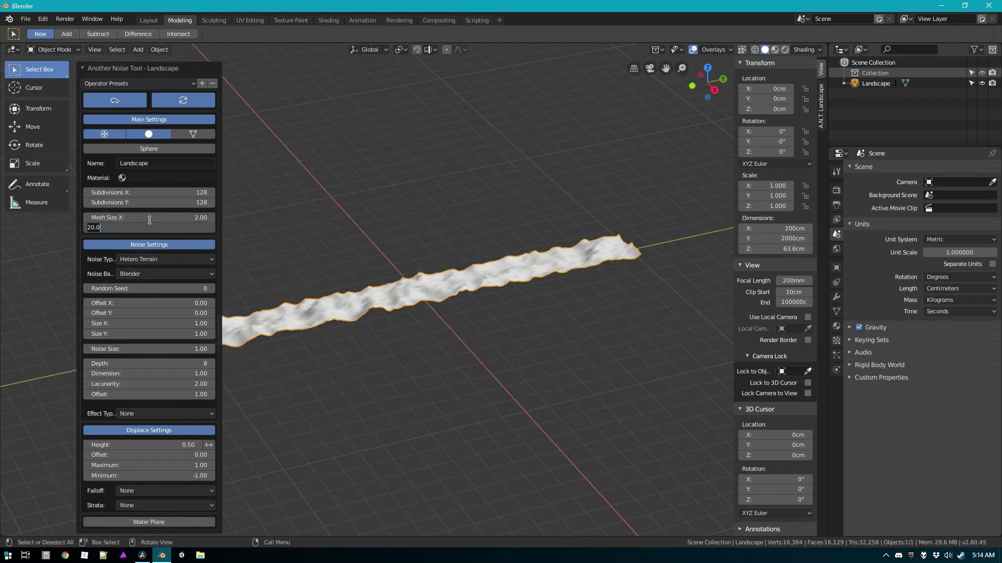
key("ctrl+c")
key("ctrl+v")
scroll(415, 289, "up", 4)
middle_click_drag(415, 289, 502, 262)
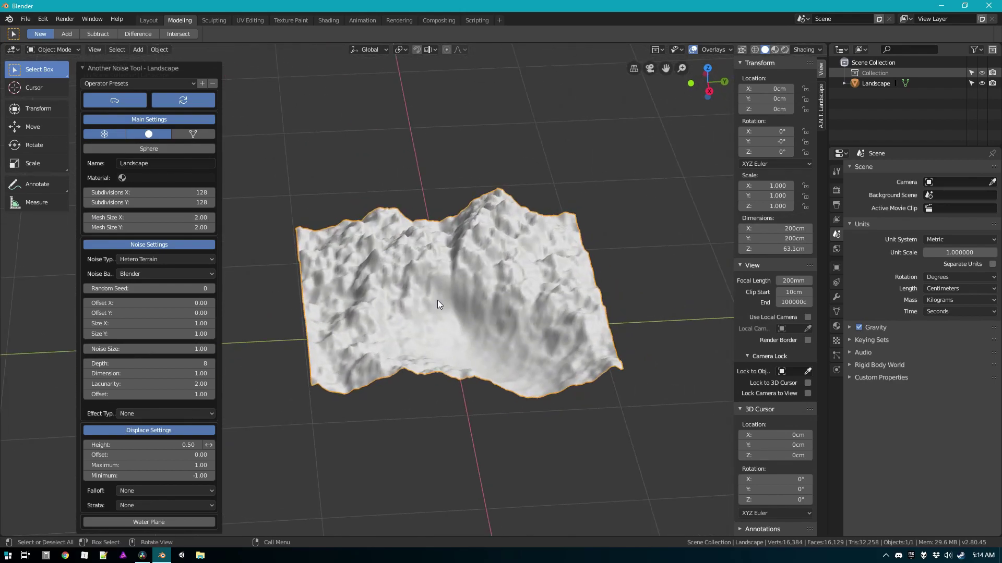
- Add a Decimate modifier to the landscape and lower its ratio
key("Tab")
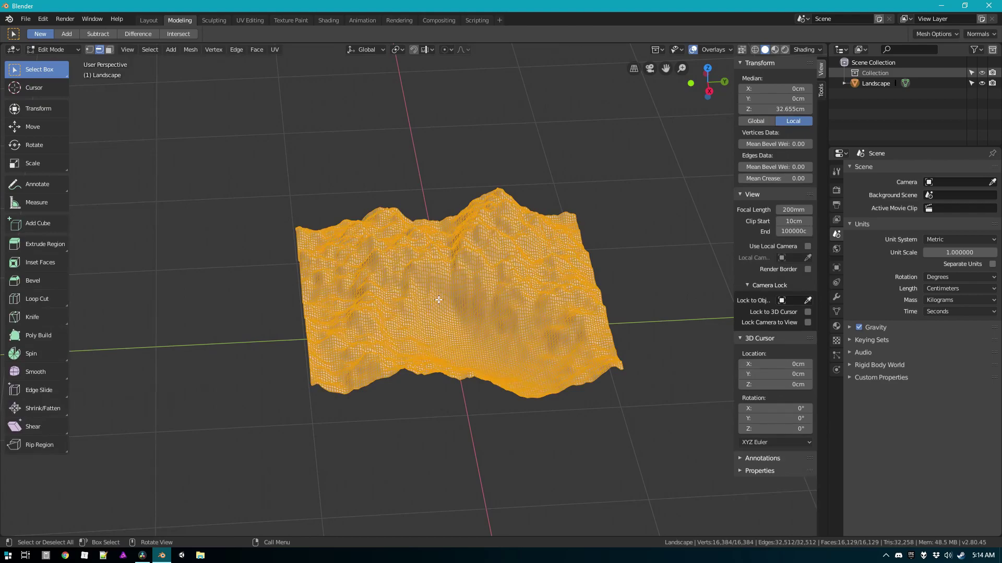
middle_click_drag(426, 268, 447, 310)
key("Tab")
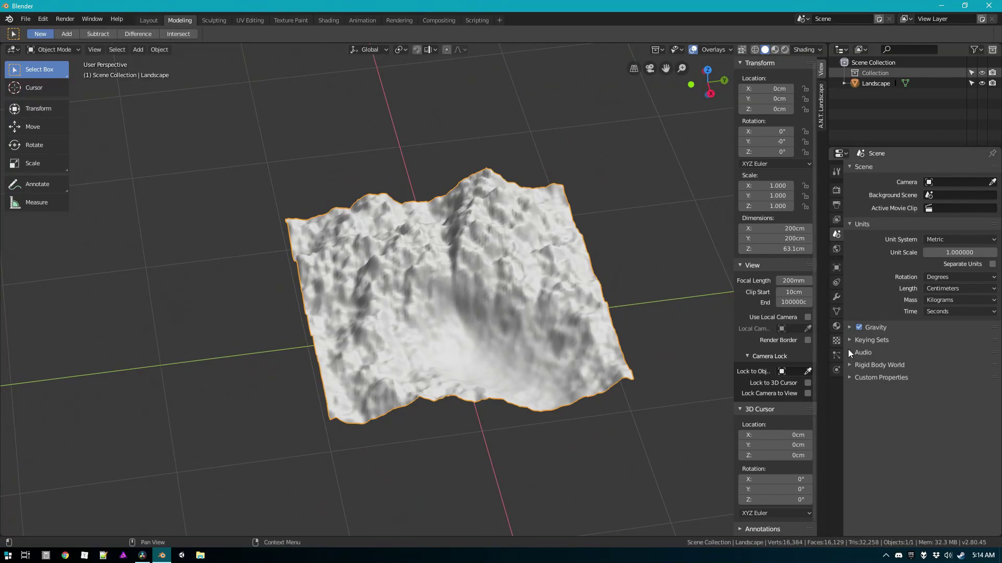
left_click(839, 298)
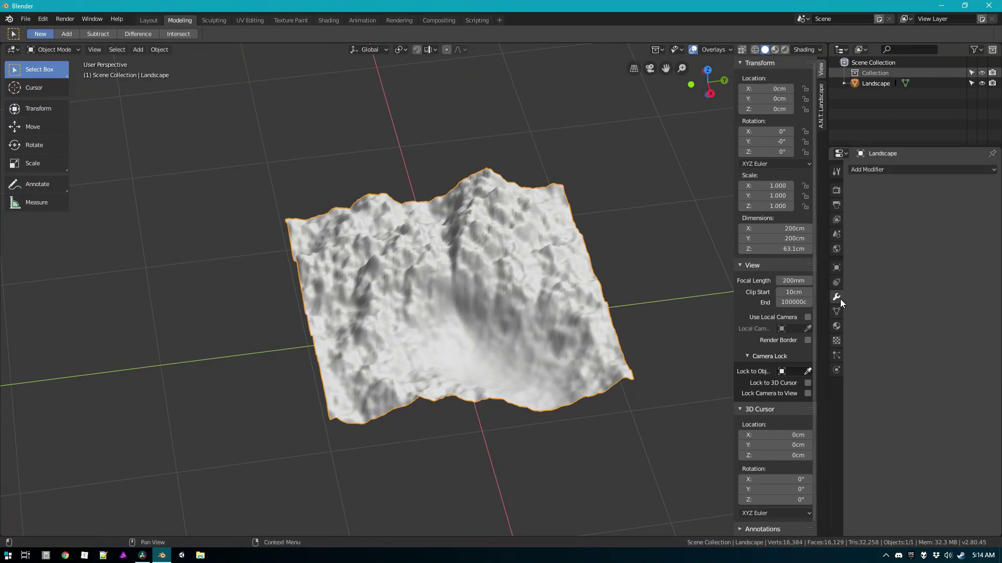
left_click(877, 166)
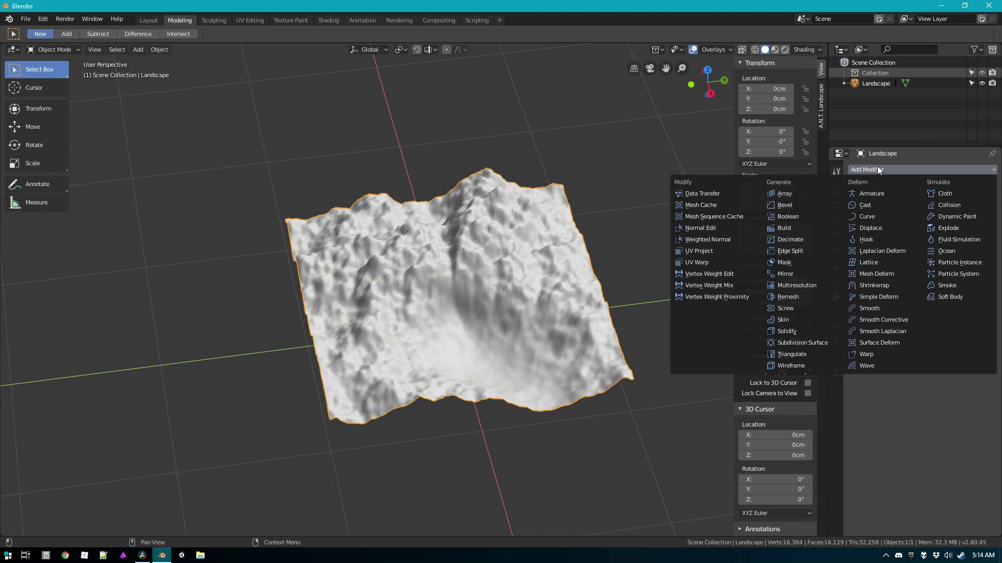
left_click(795, 240)
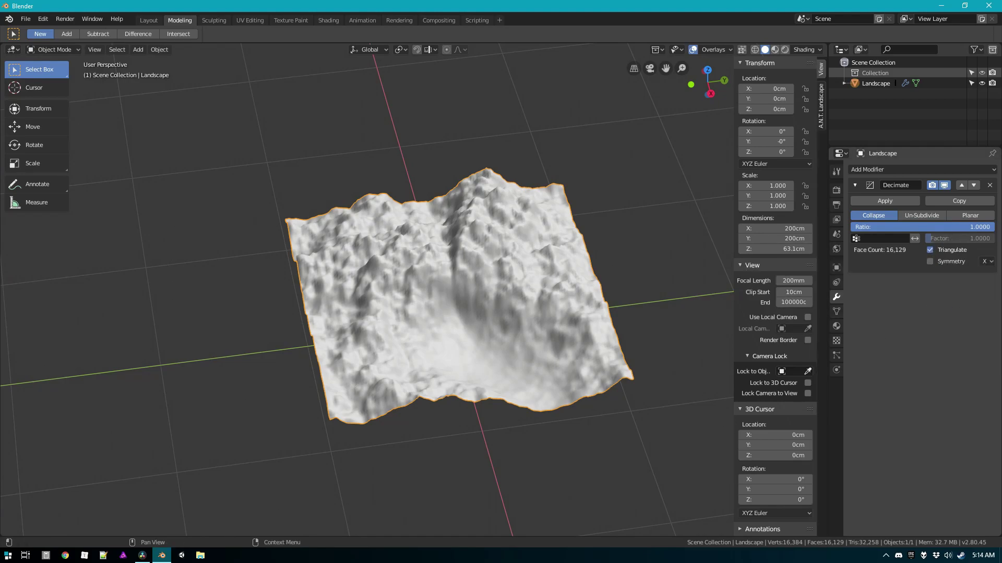
left_click_drag(953, 229, 841, 228)
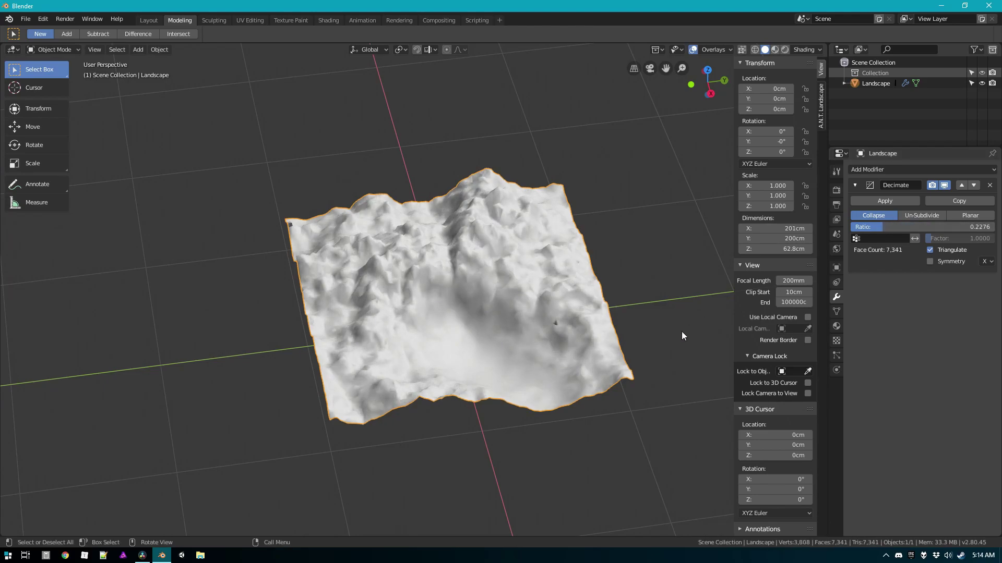
- Apply Shade Flat to the landscape
mouse_move(682, 335)
middle_mouse_down()
mouse_move(493, 297)
mouse_move(523, 290)
mouse_move(496, 258)
middle_mouse_up()
scroll(501, 292, "up", 5)
scroll(497, 257, "down", 4)
right_click(496, 257)
left_click(481, 268)
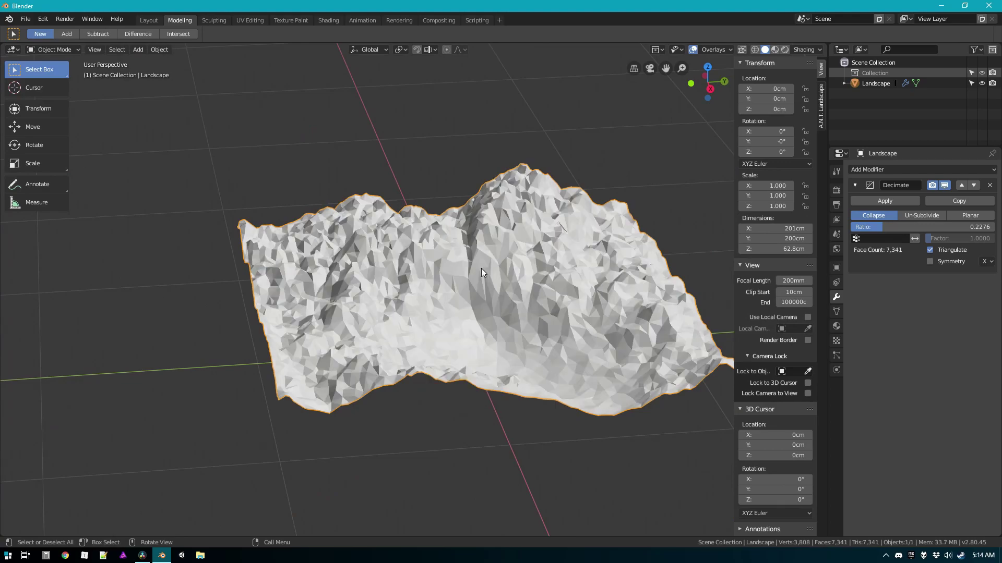
- Raise the Decimate ratio back to 1 and inspect the peak from several angles
middle_click_drag(559, 349, 574, 352)
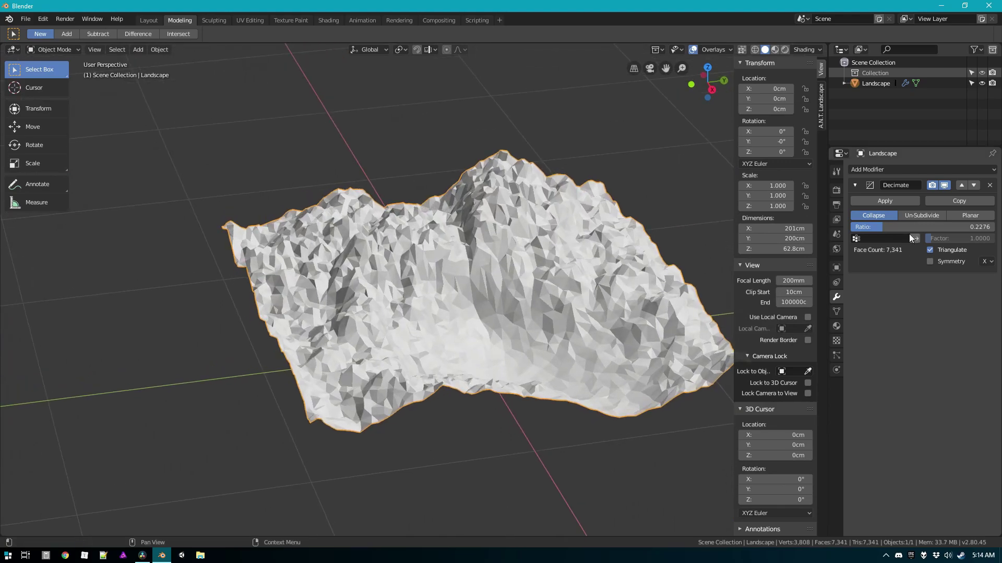
left_click_drag(881, 227, 994, 227)
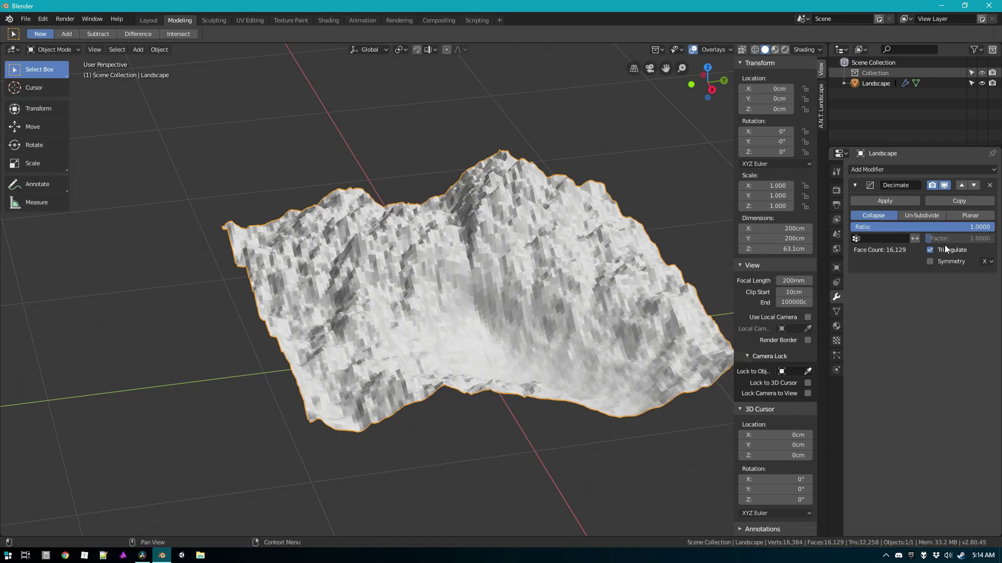
middle_click_drag(446, 260, 511, 269)
scroll(510, 269, "up", 4)
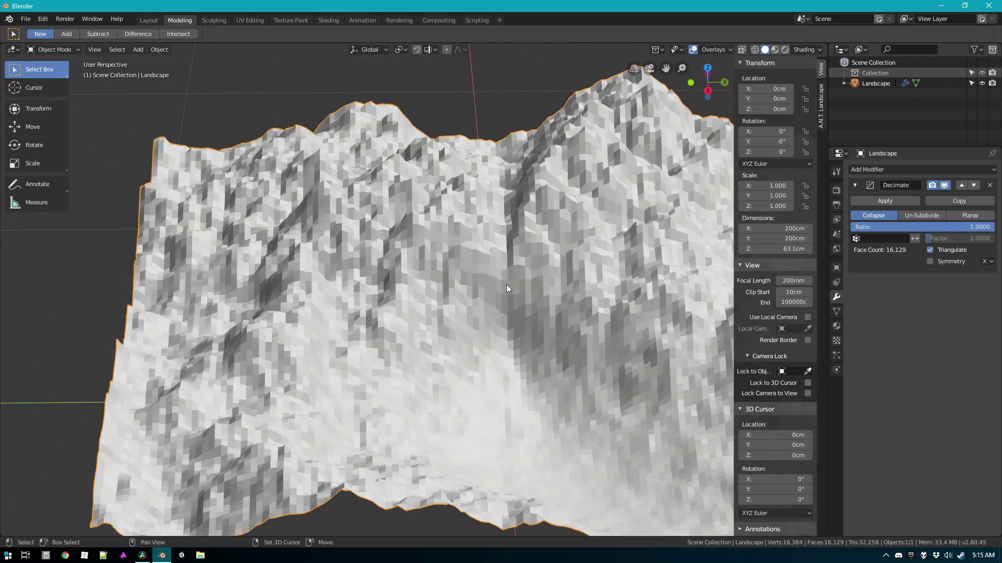
middle_click_drag(506, 284, 524, 307)
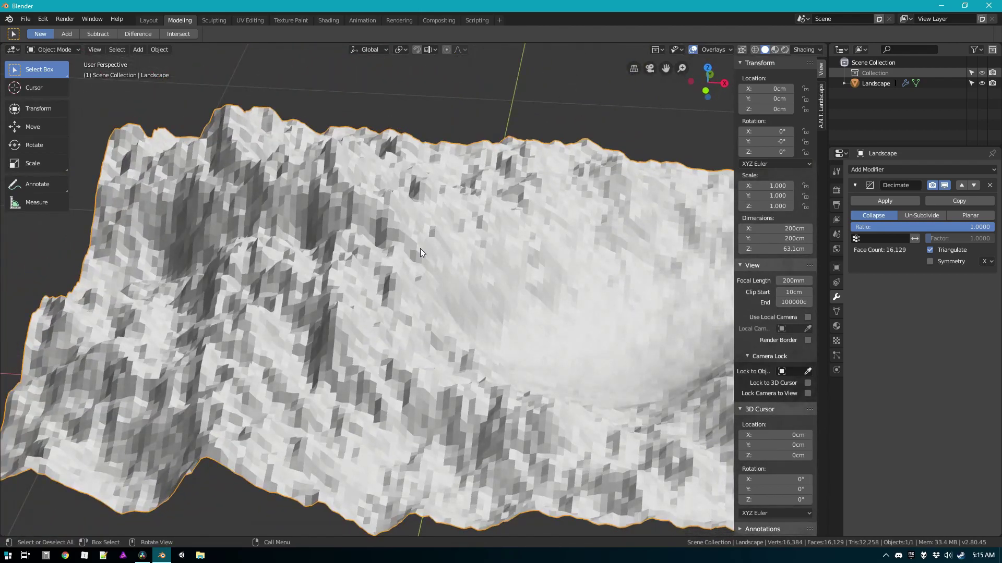
middle_click_drag(420, 249, 361, 259)
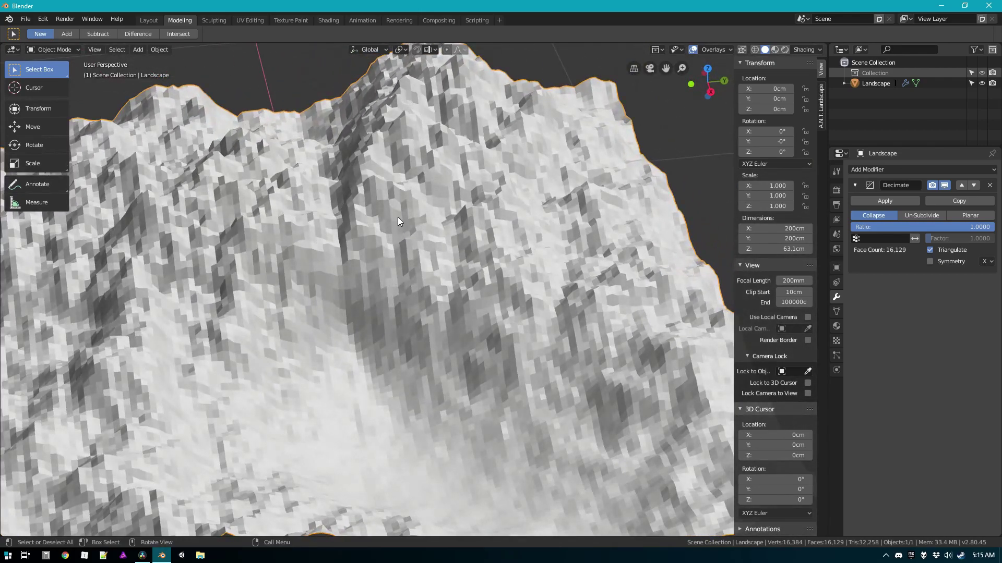
middle_click_drag(397, 217, 452, 258)
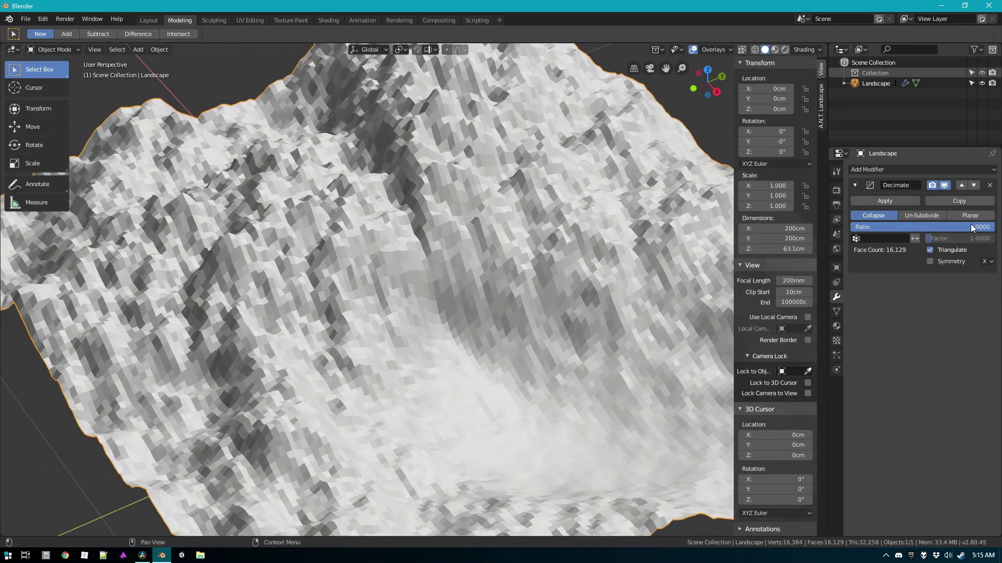
- Lower the Decimate ratio to 0.3134 and zoom out to the whole landscape
left_click_drag(970, 227, 872, 227)
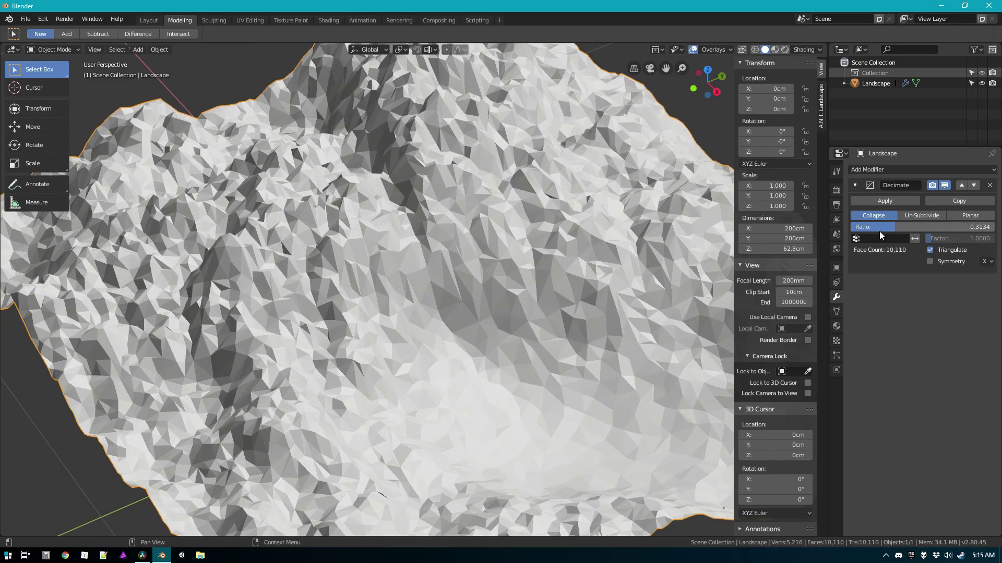
middle_click_drag(511, 300, 464, 324)
key("shift+b")
key("Escape")
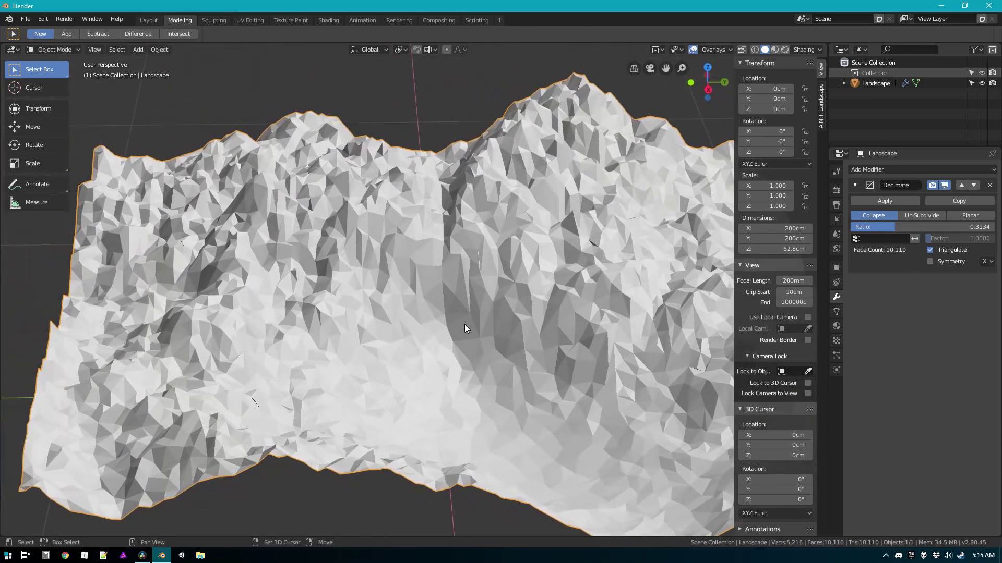
scroll(501, 281, "down", 5)
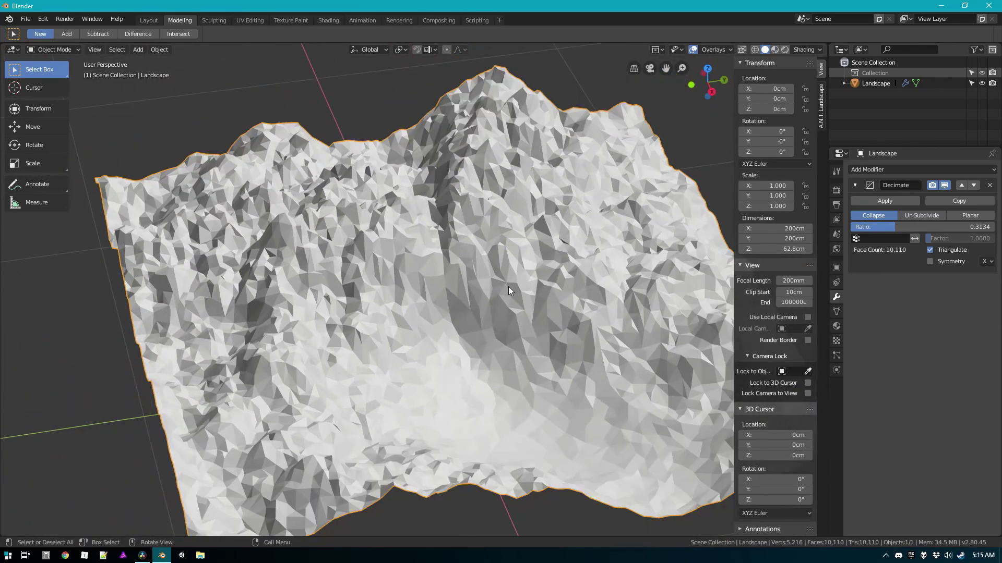
middle_click_drag(508, 286, 452, 286)
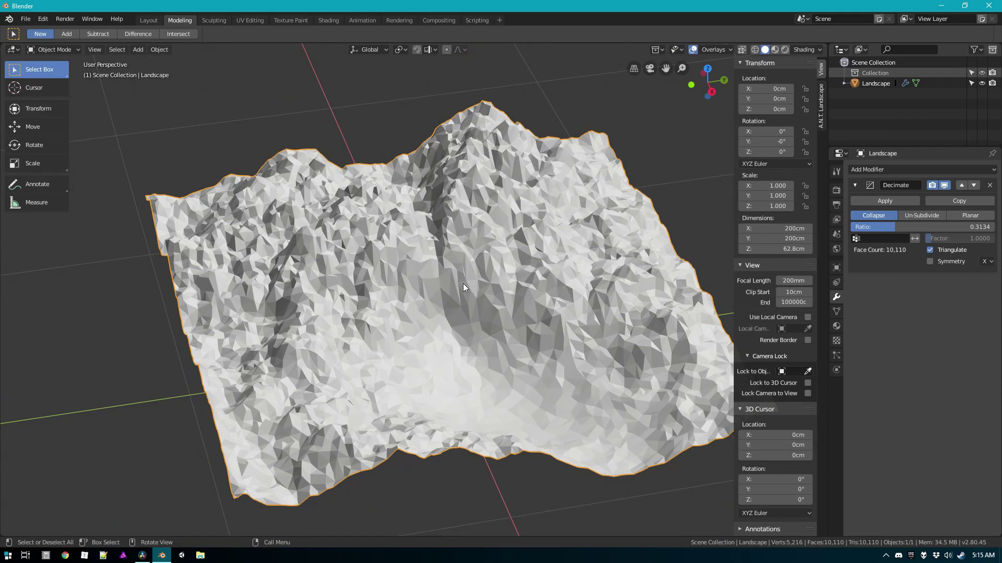
mouse_move(438, 297)
middle_mouse_down()
mouse_move(531, 282)
mouse_move(438, 287)
mouse_move(446, 341)
mouse_move(436, 293)
middle_mouse_up()
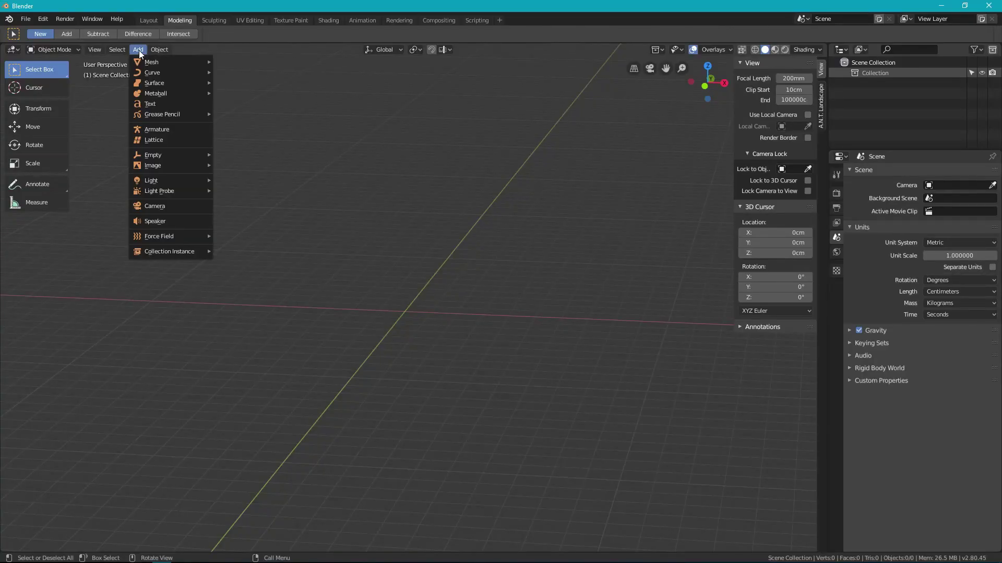
- Add a Plane mesh at the origin
mouse_move(139, 59)
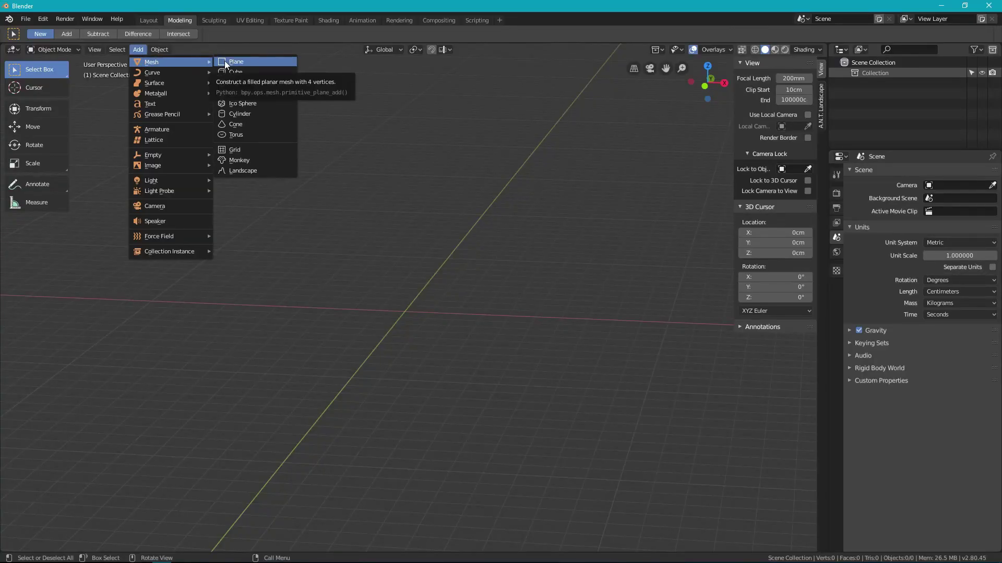
left_click(243, 61)
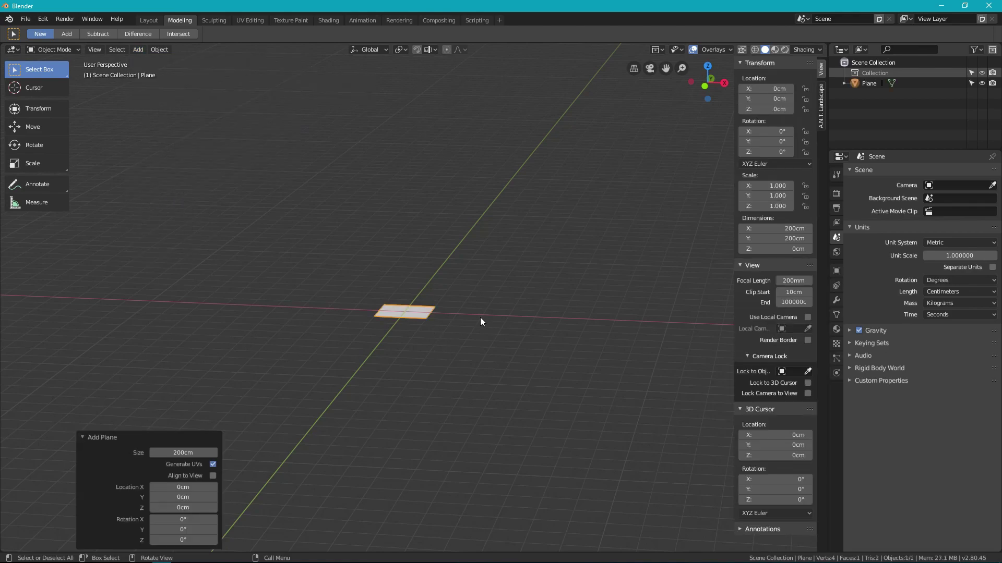
middle_click_drag(480, 318, 516, 328)
scroll(439, 299, "up", 5)
- Subdivide the plane in Edit Mode with extra cuts
key("Tab")
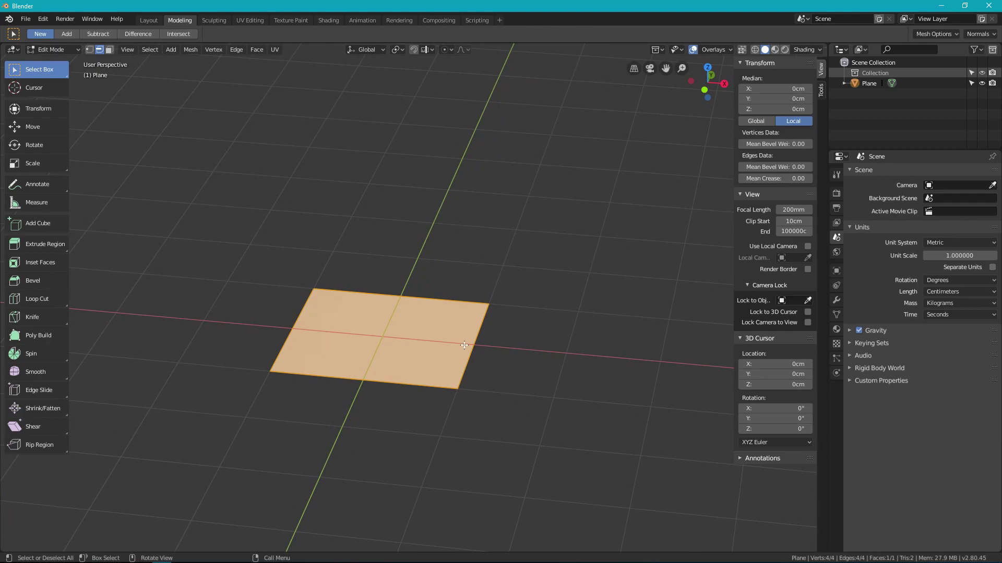
key("F3")
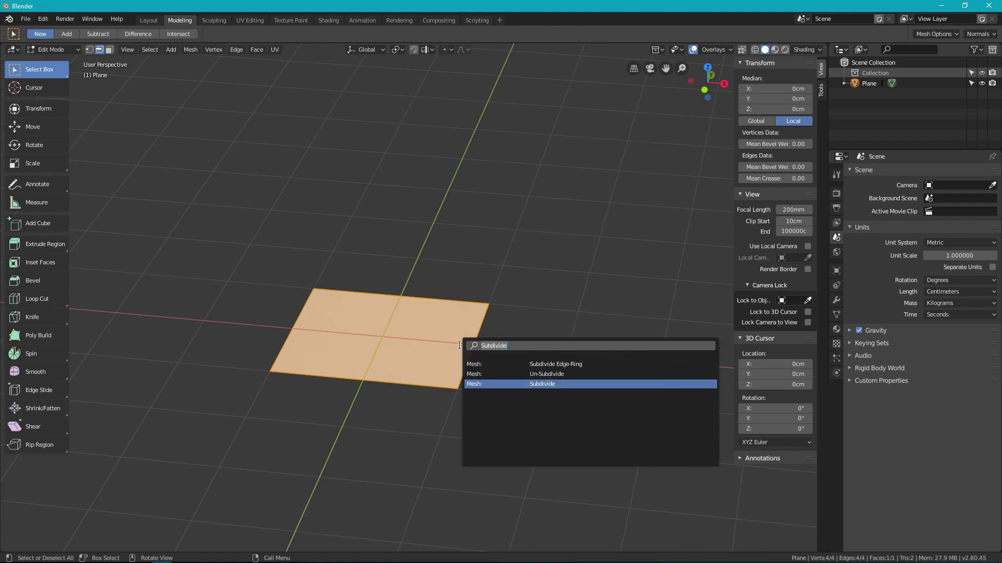
key("Return")
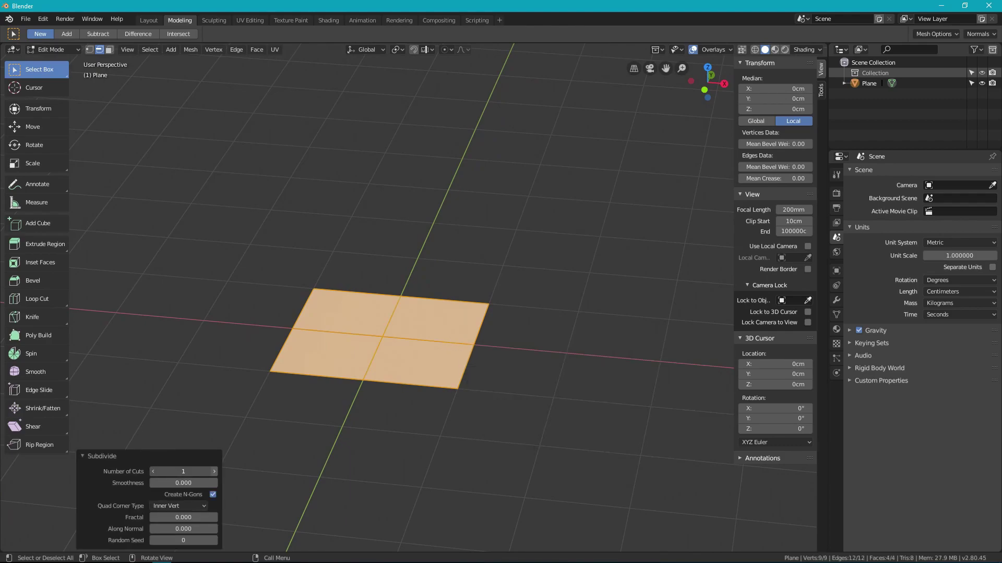
left_click(214, 471)
left_click(215, 471)
left_click(215, 471)
left_click(215, 471)
left_click(214, 471)
left_click(215, 471)
left_click(214, 471)
left_click(215, 471)
left_click(215, 471)
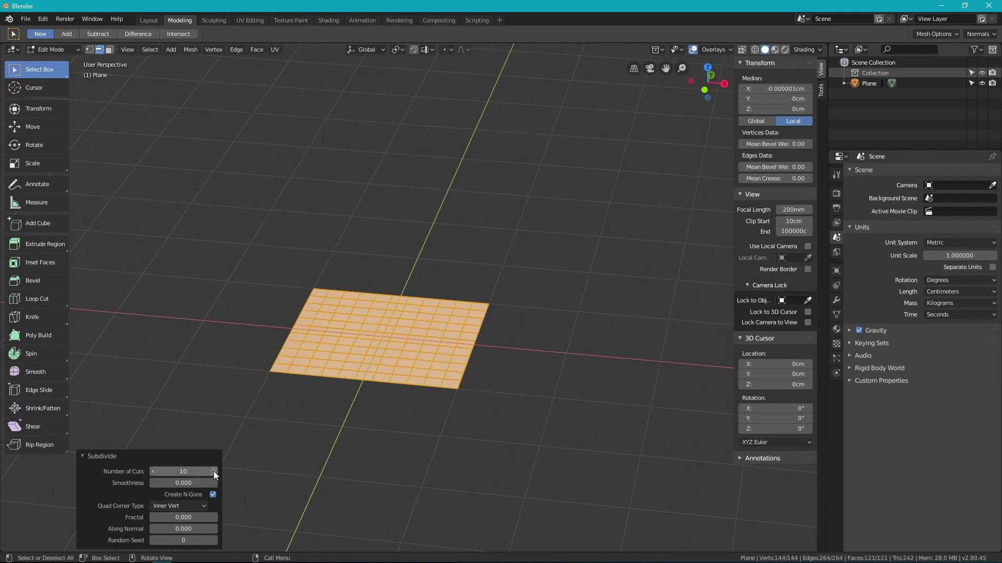
- Subdivide the grid again to 4,356 faces and return to Object Mode
key("F3")
key("Return")
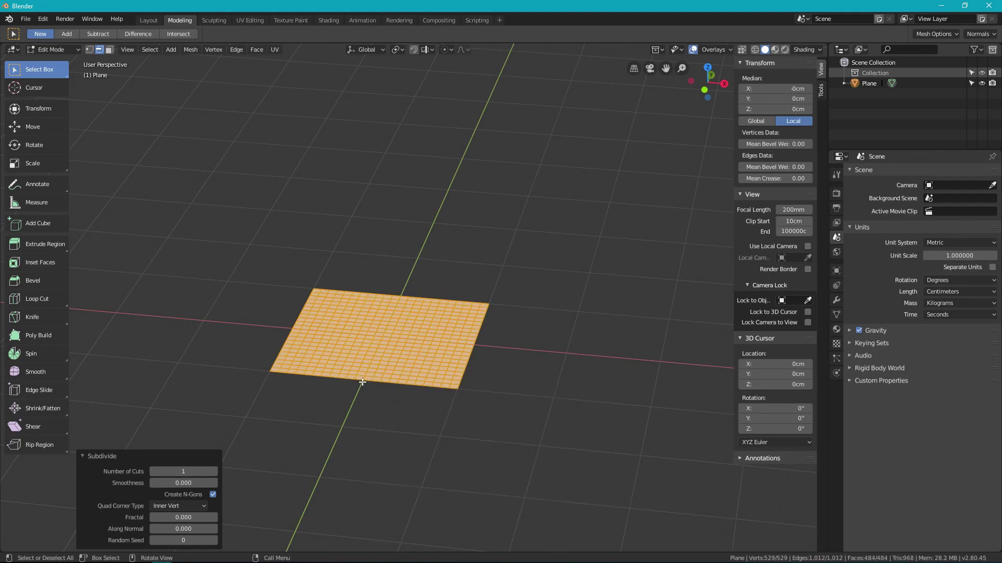
left_click(214, 471)
left_click(215, 472)
left_click(214, 472)
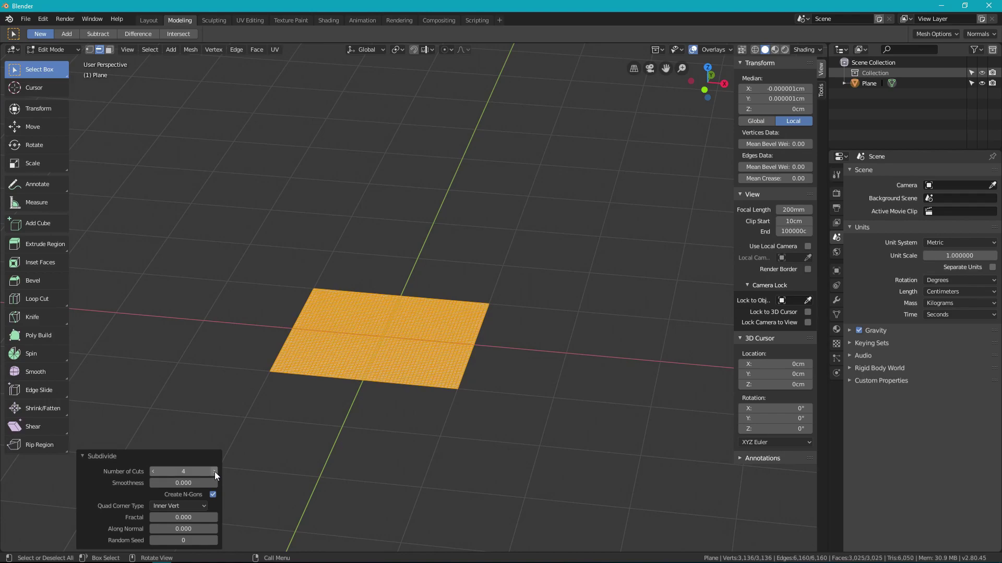
left_click(215, 471)
middle_click_drag(334, 433, 758, 305)
key("Tab")
- Add a Displace modifier to the plane
left_click(836, 301)
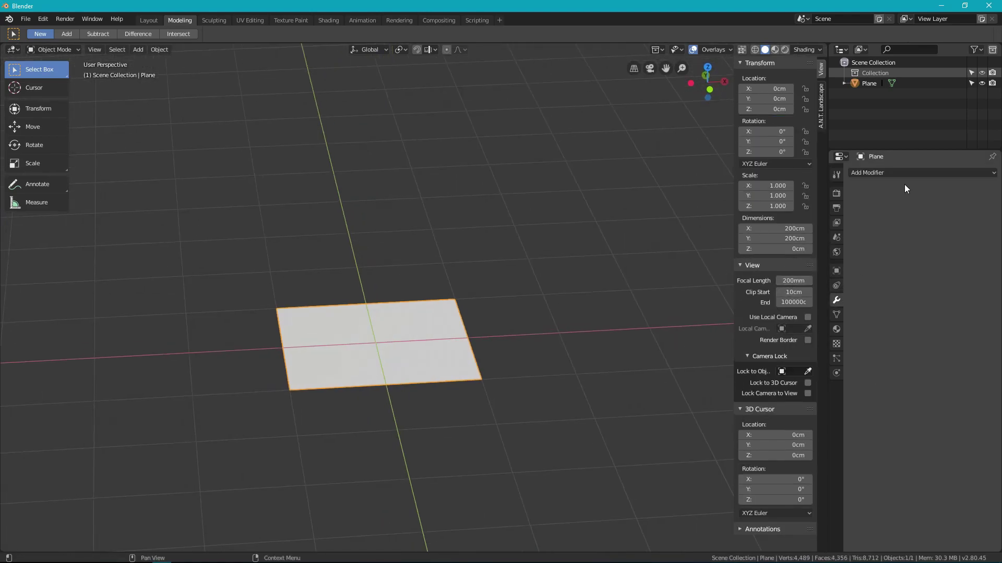
left_click(895, 173)
left_click(879, 234)
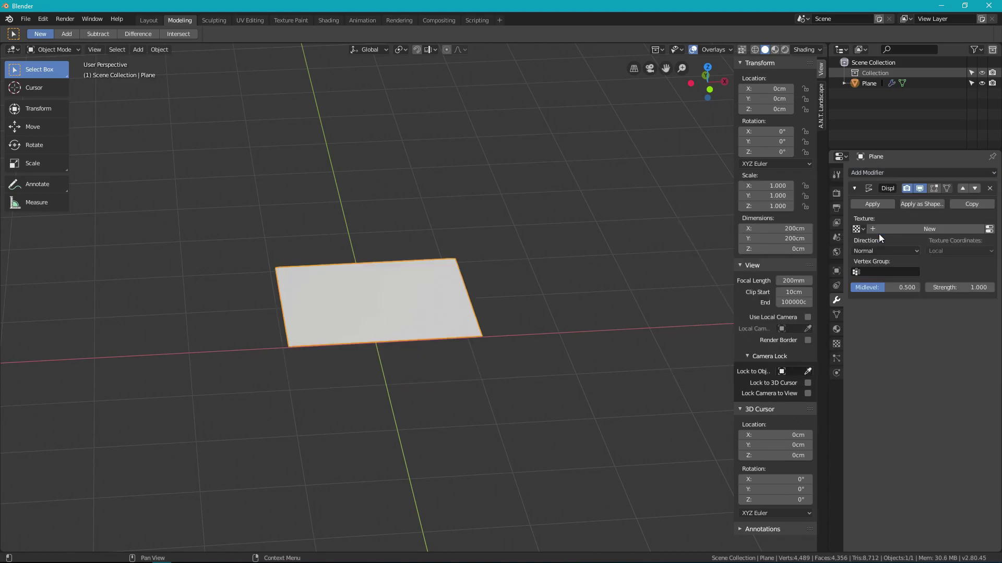
middle_click_drag(431, 313, 483, 293)
- Set Displace Midlevel to 0 and Strength to 0.8, and create a new texture
left_click_drag(903, 287, 861, 288)
left_click(960, 288)
type("2.1")
key("Return")
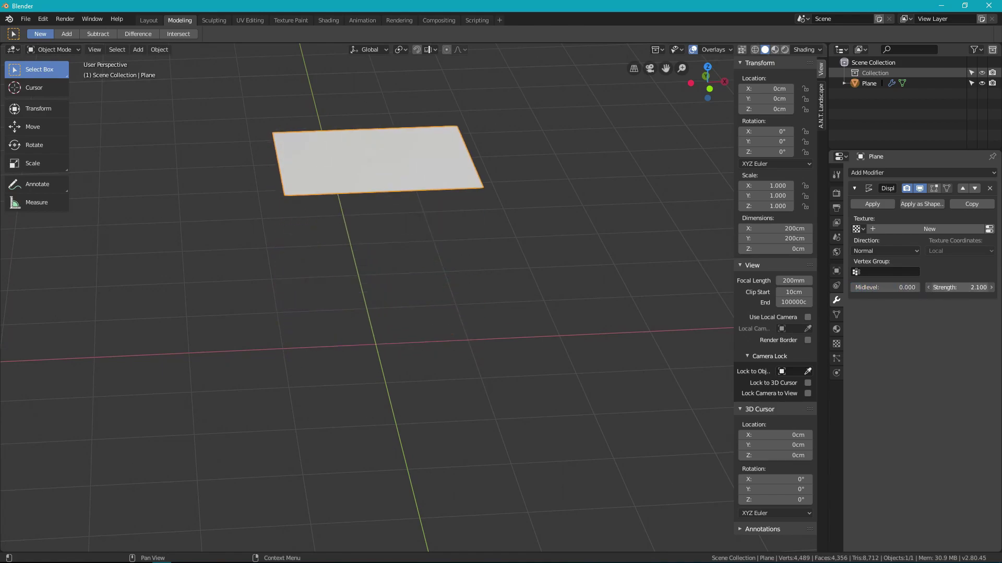
left_click_drag(960, 288, 921, 288)
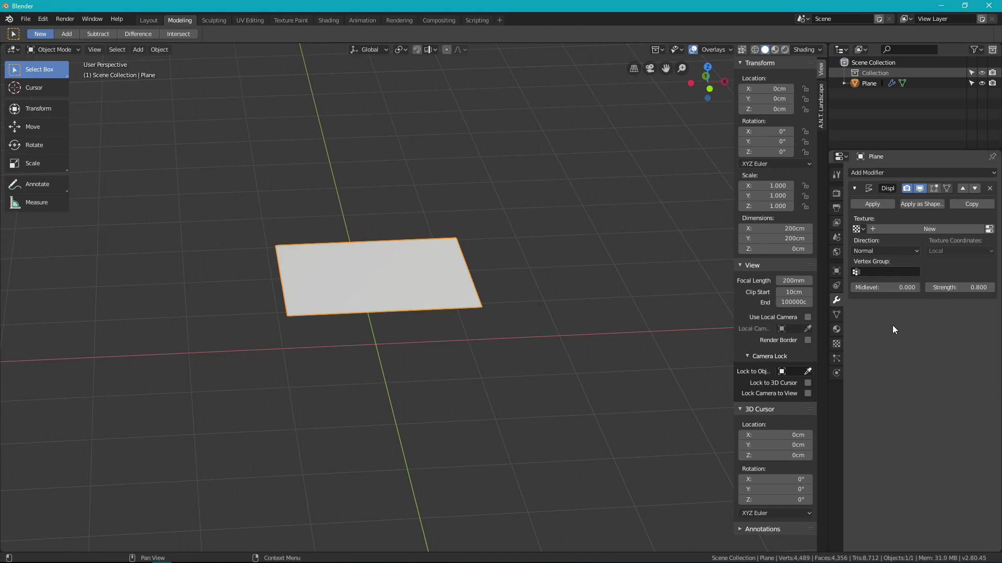
left_click(909, 227)
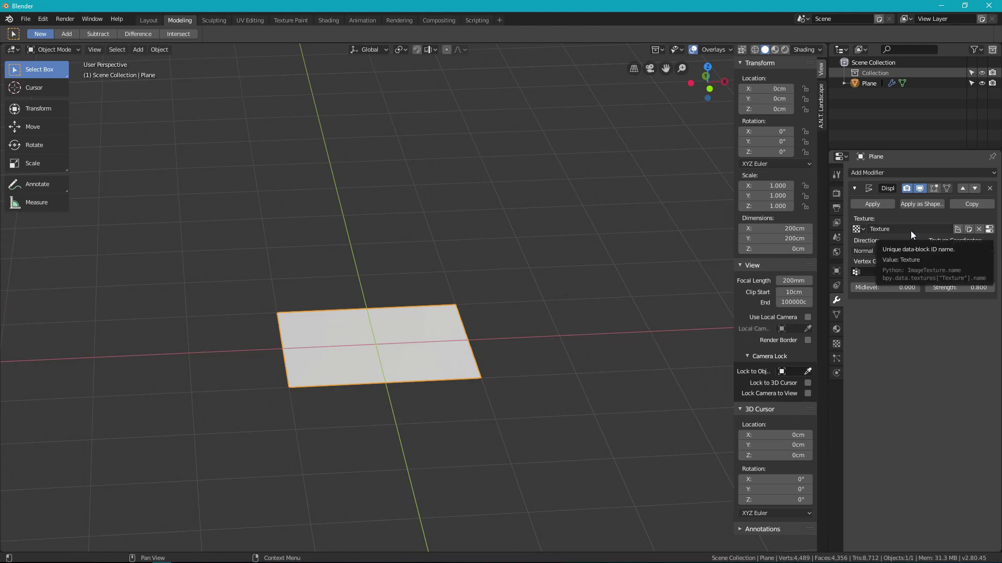
- Set the displacement texture type to Clouds
left_click(835, 345)
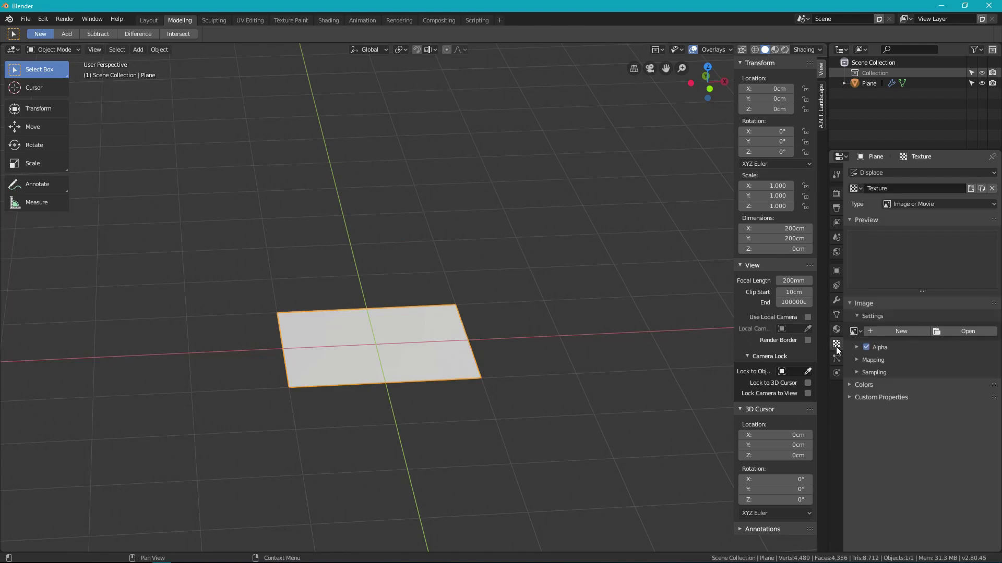
left_click(925, 202)
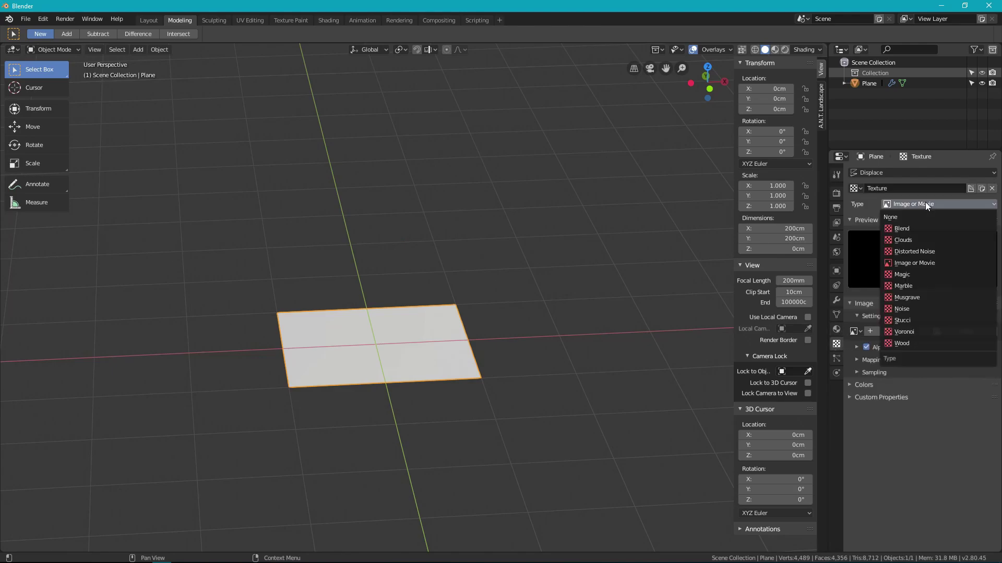
left_click(908, 240)
middle_click_drag(468, 284, 493, 277)
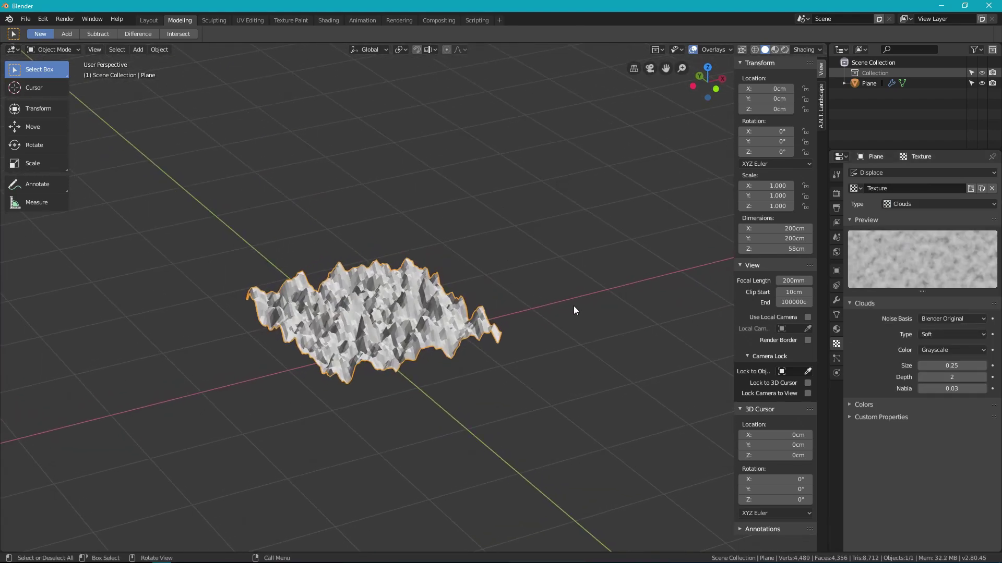
- Set the Clouds size to 0.35 and lower Displace Strength to 0.600
left_click(985, 367)
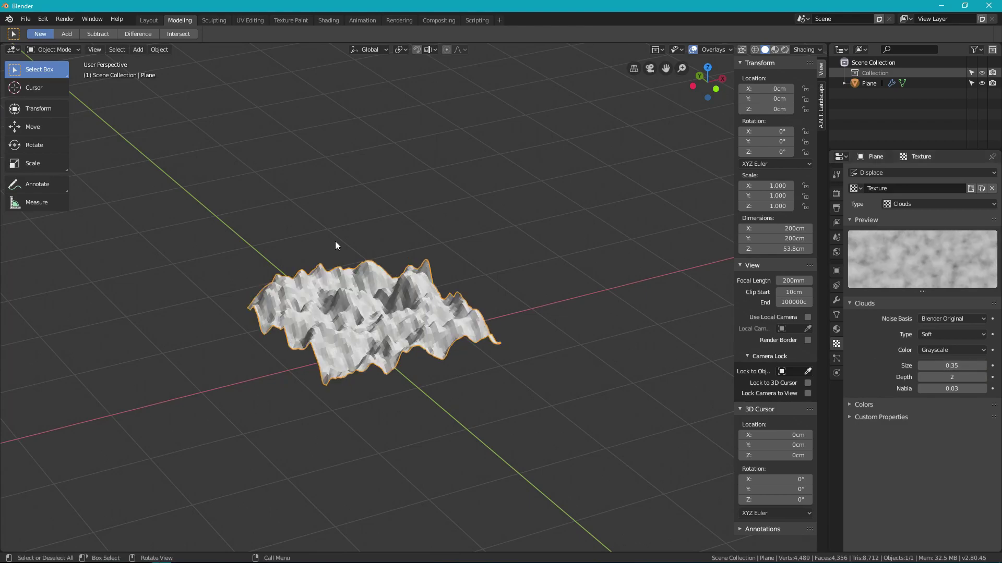
middle_click_drag(474, 308, 530, 298)
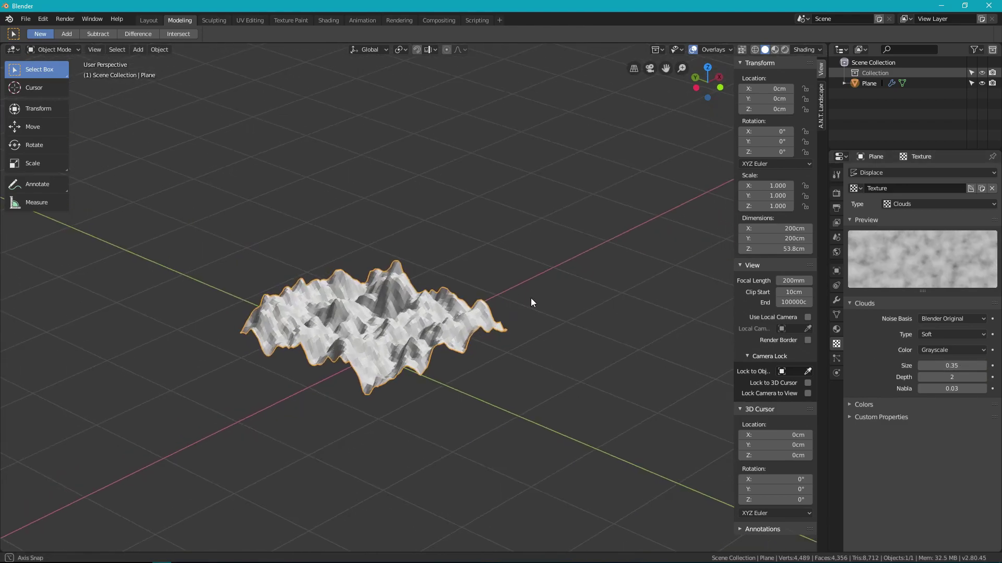
left_click(836, 301)
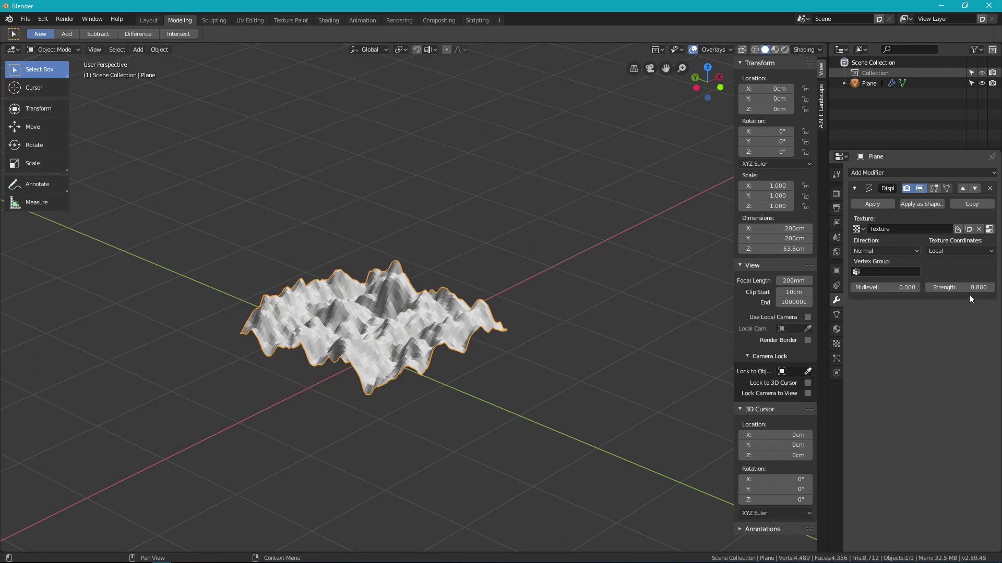
mouse_move(960, 288)
left_mouse_down()
mouse_move(919, 288)
mouse_move(956, 288)
mouse_move(935, 288)
mouse_move(945, 288)
left_mouse_up()
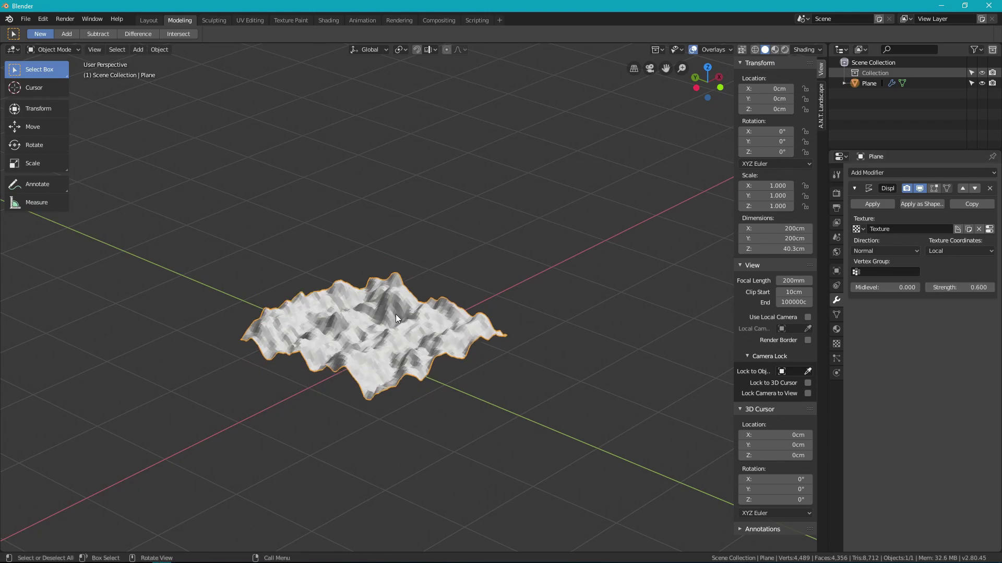
- Switch the displacement texture to Voronoi and inspect the terrain
mouse_move(396, 314)
middle_mouse_down()
mouse_move(477, 318)
mouse_move(383, 317)
middle_mouse_up()
scroll(396, 320, "up", 5)
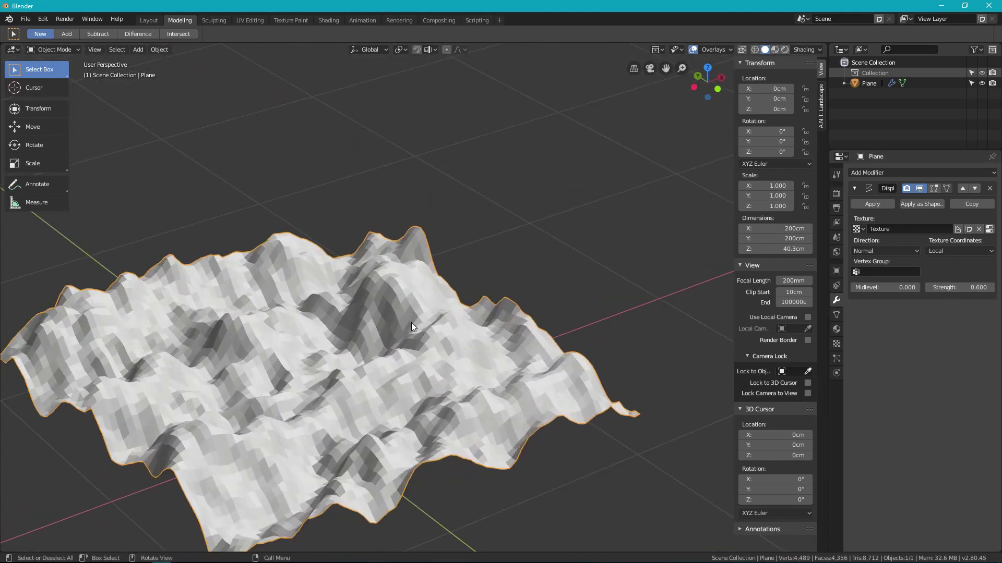
middle_click_drag(313, 343, 381, 334)
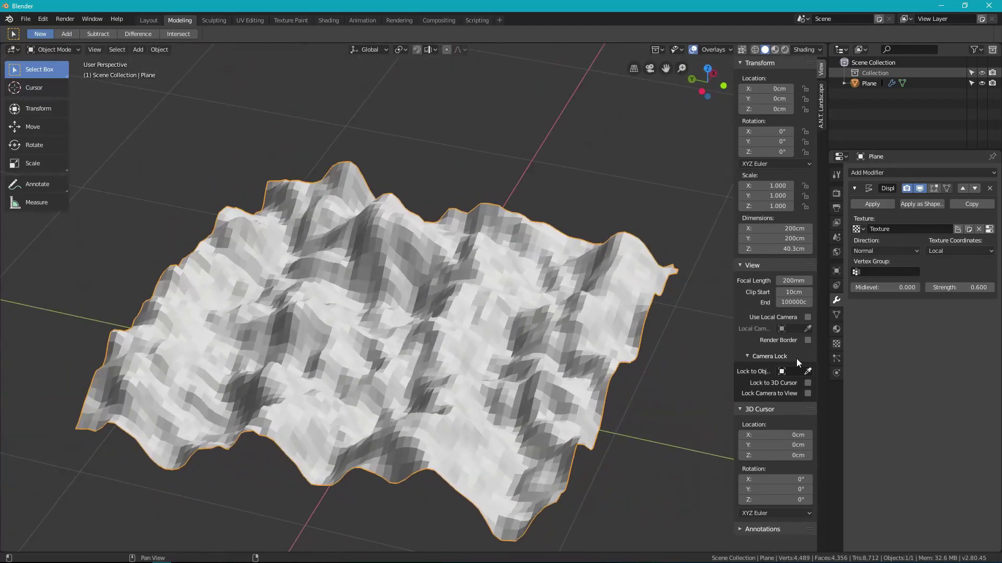
left_click(835, 344)
left_click(915, 203)
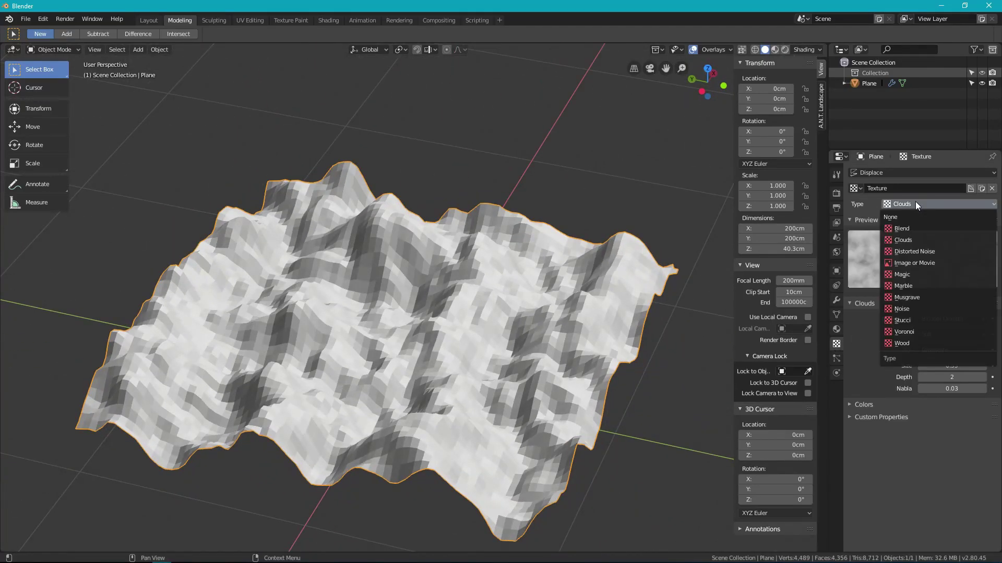
left_click(910, 333)
middle_click_drag(496, 336, 742, 315)
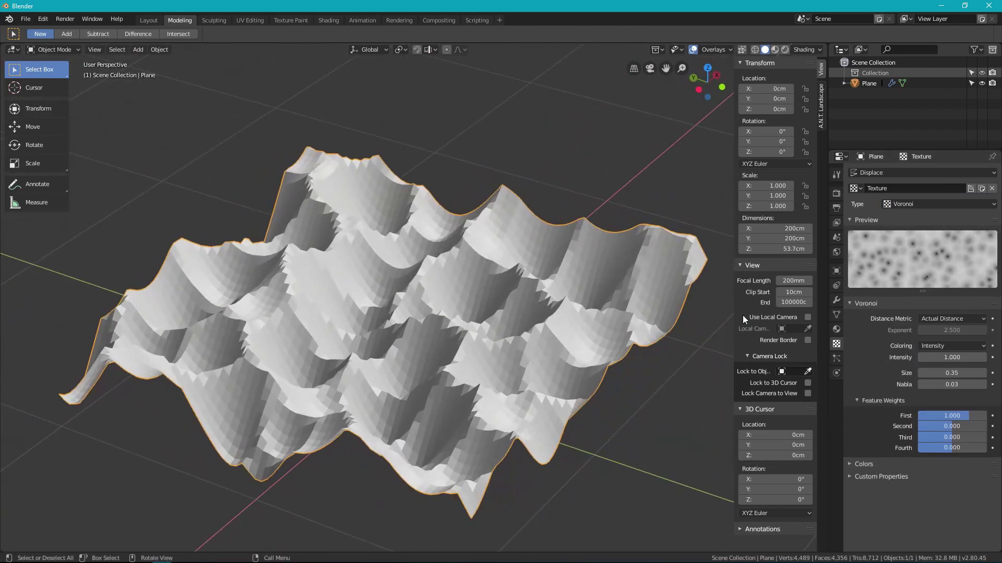
- Try Distorted Noise and Musgrave textures, then return to Clouds
left_click(919, 205)
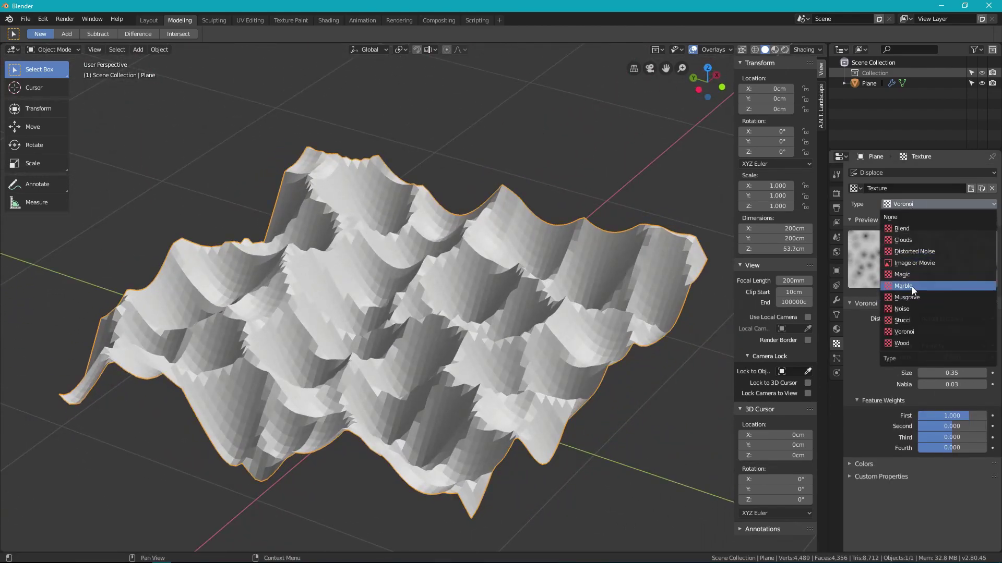
left_click(914, 252)
middle_click_drag(522, 297, 509, 357)
left_click(934, 204)
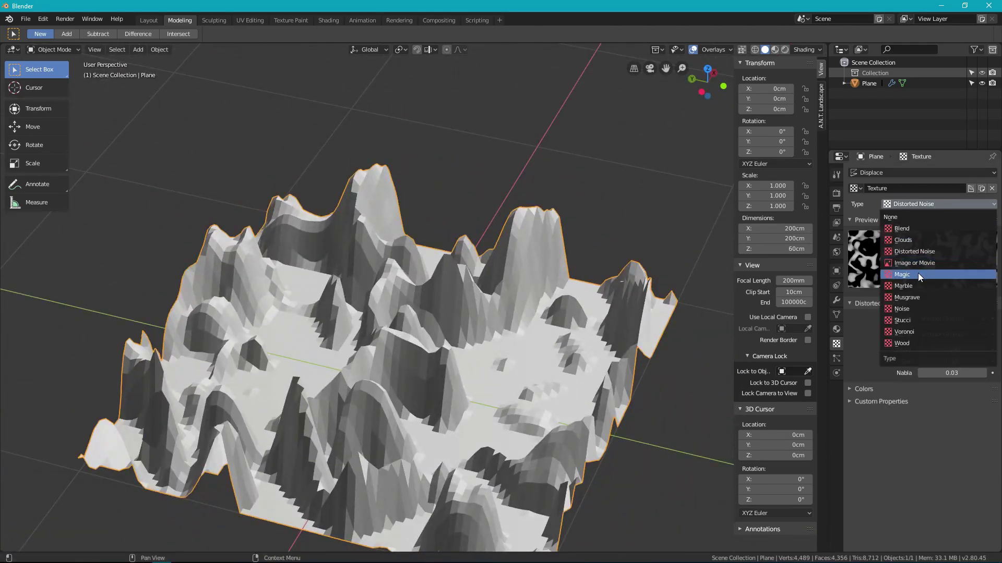
left_click(907, 297)
middle_click_drag(475, 261, 423, 274)
left_click(912, 204)
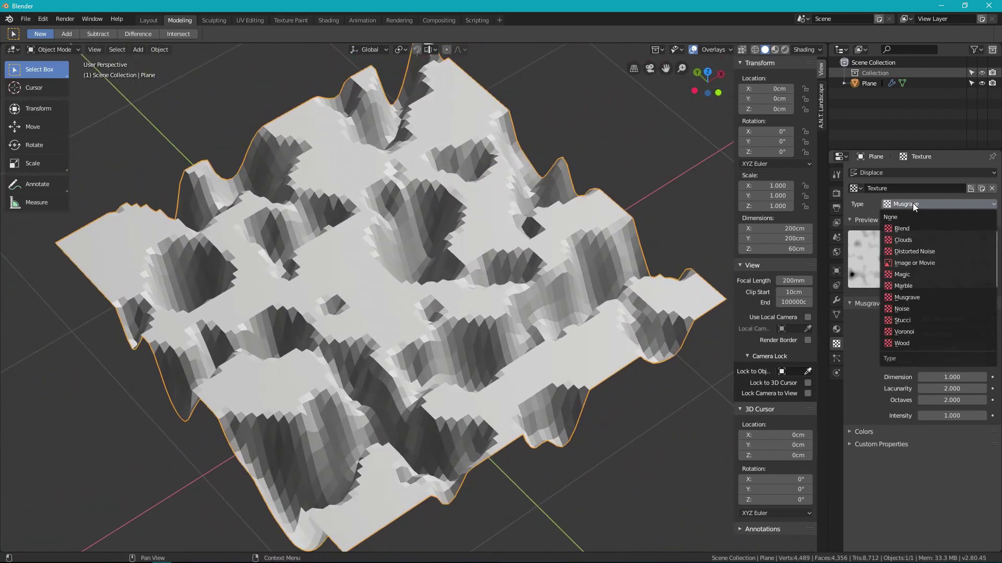
left_click(908, 239)
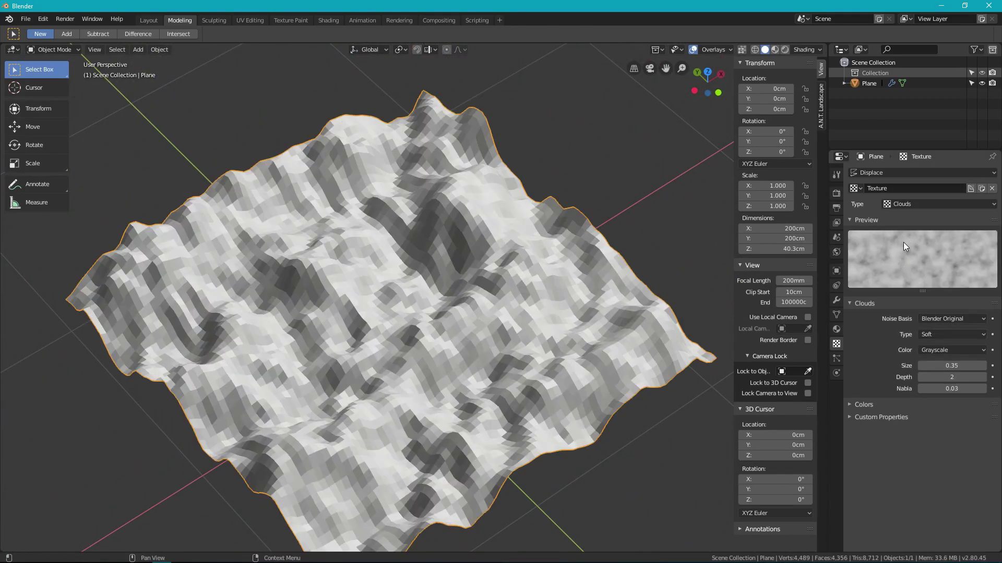
- Switch the texture to Image or Movie and load VanIsle_01x HeightMap2.png
left_click(917, 201)
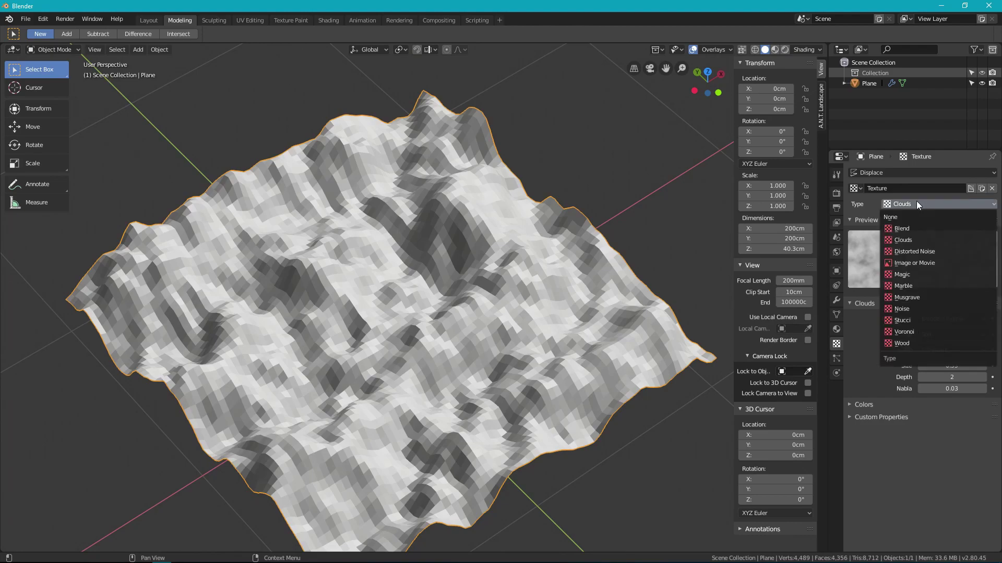
left_click(916, 262)
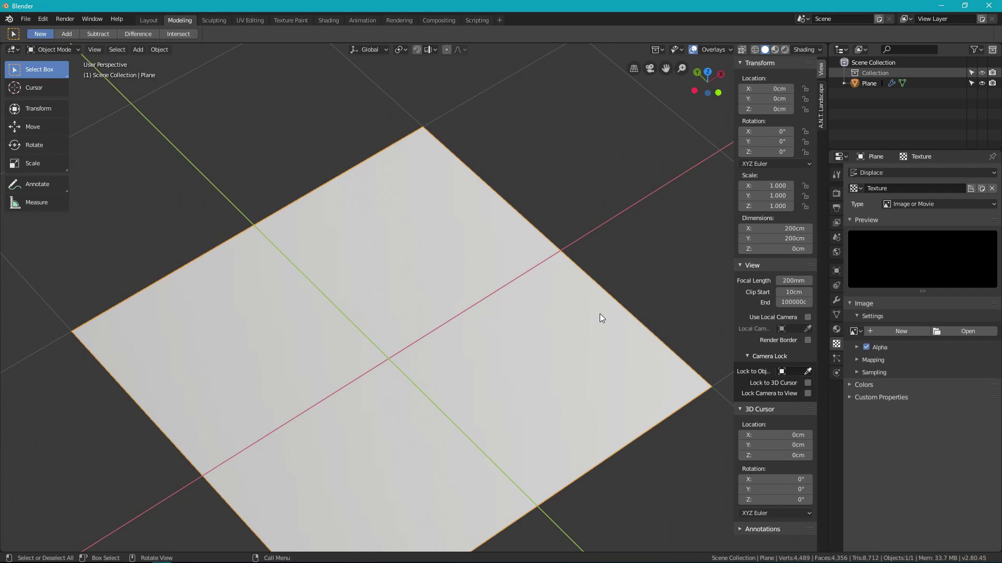
middle_click_drag(599, 314, 551, 267)
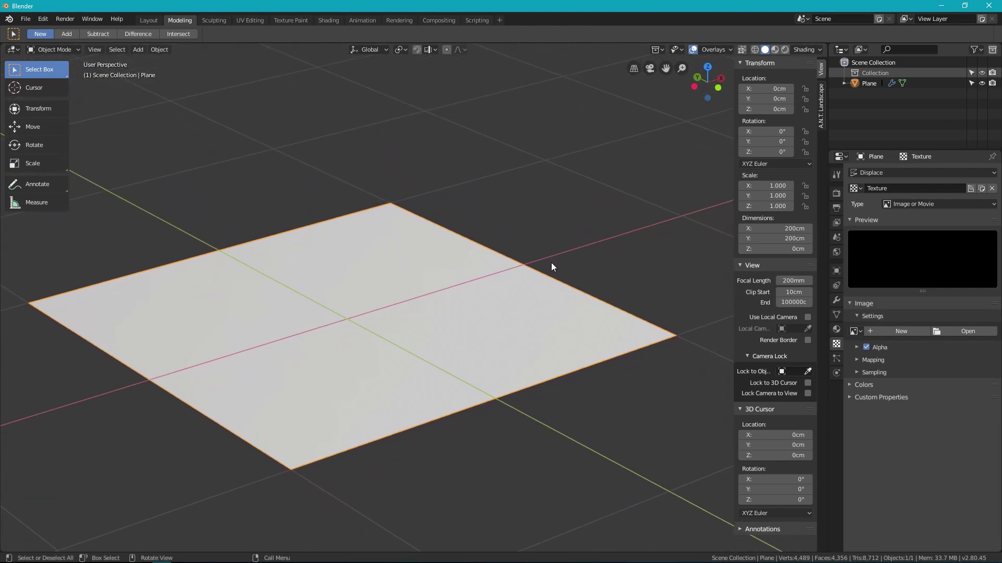
left_click(953, 331)
left_click(177, 170)
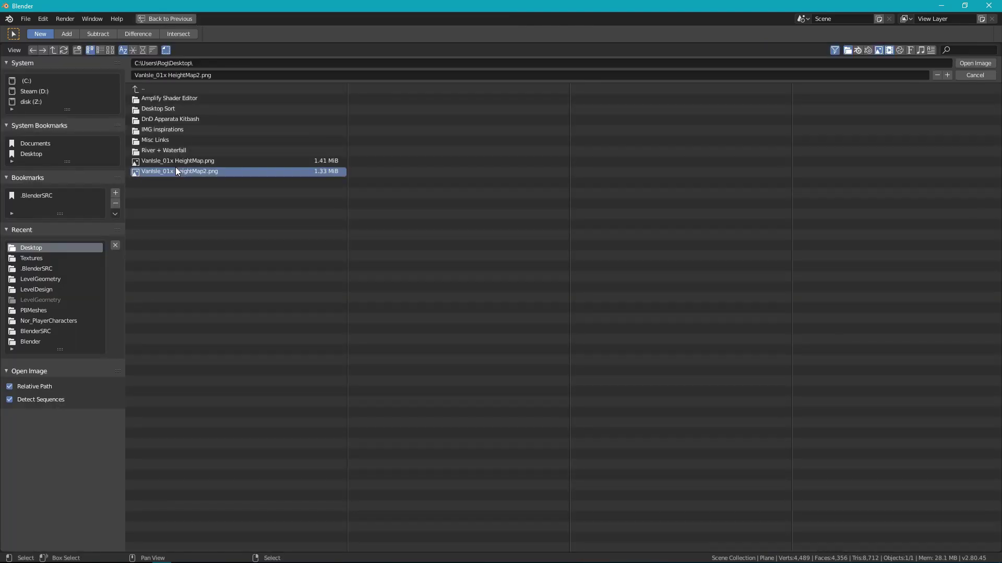
left_click(975, 64)
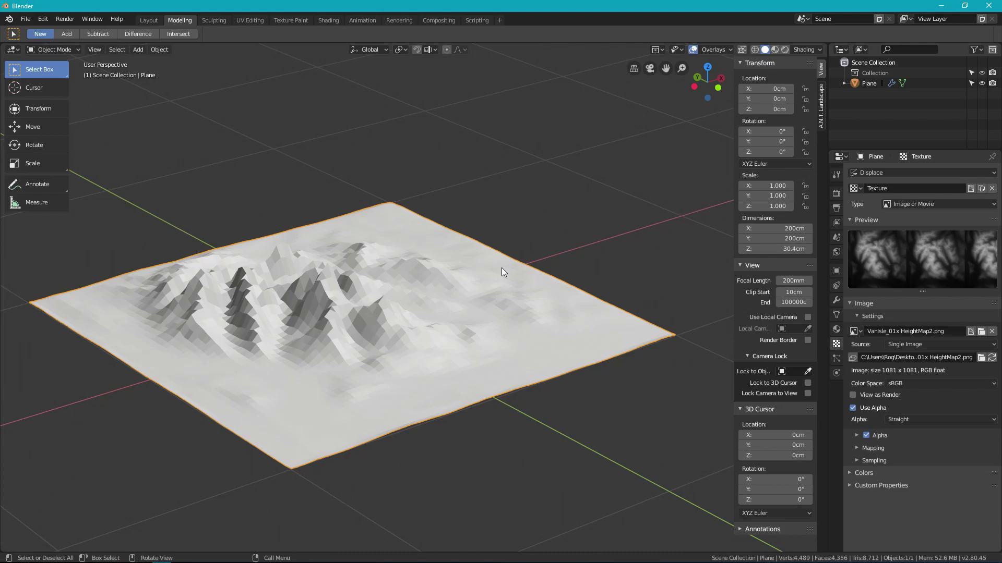
middle_click_drag(472, 257, 549, 290)
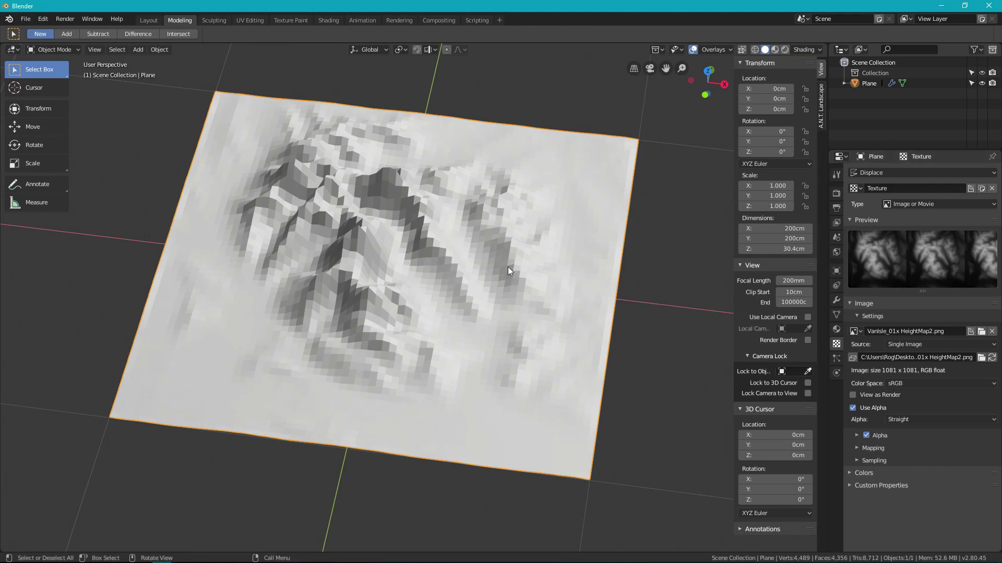
middle_click_drag(508, 267, 551, 270)
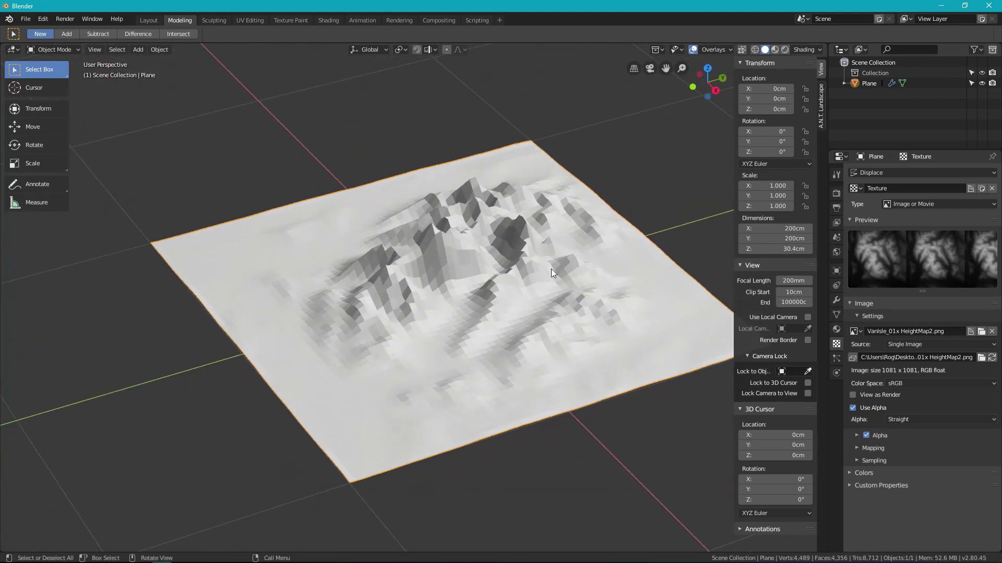
middle_click_drag(610, 283, 475, 293)
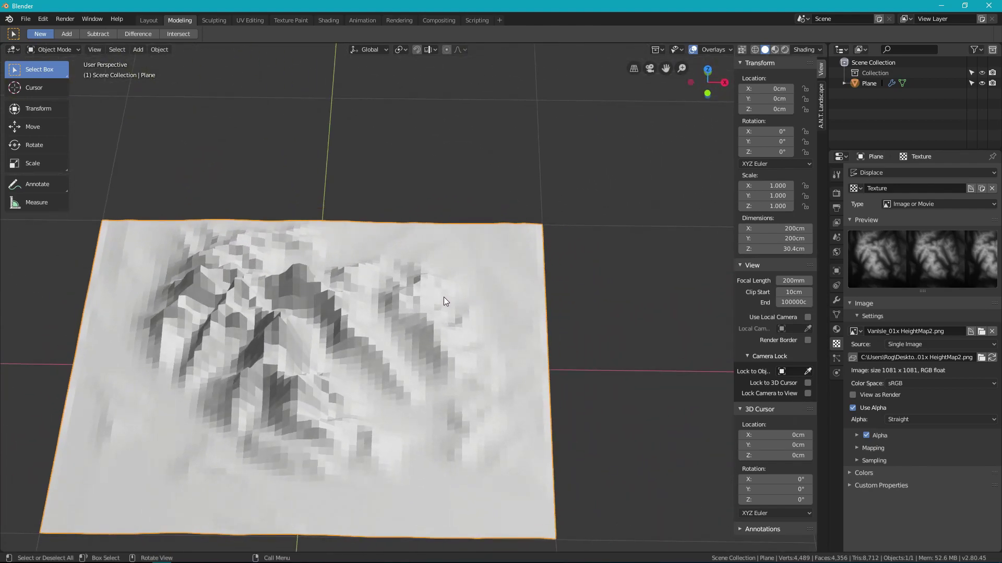
middle_click_drag(443, 296, 345, 297)
- Raise Displace strength to 1.0 and add a Decimate modifier with ratio about 0.22
left_click(837, 300)
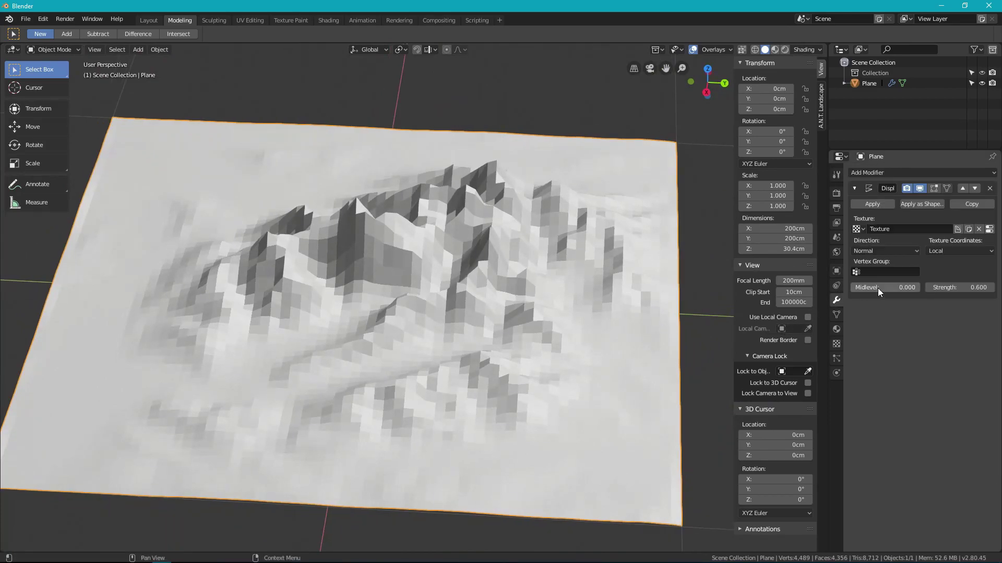
mouse_move(959, 288)
left_mouse_down()
mouse_move(924, 287)
mouse_move(951, 284)
left_mouse_up()
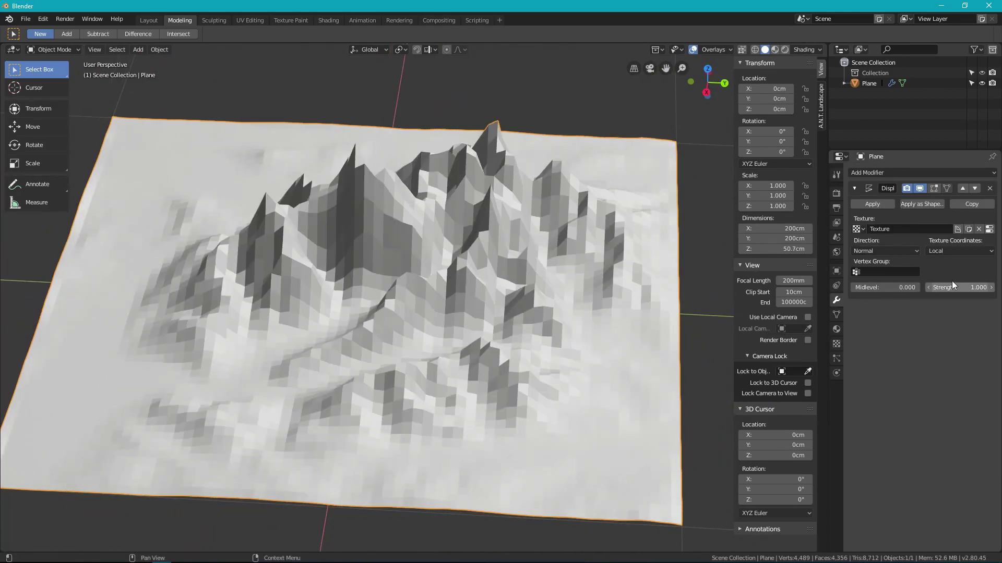
left_click(894, 173)
left_click(806, 244)
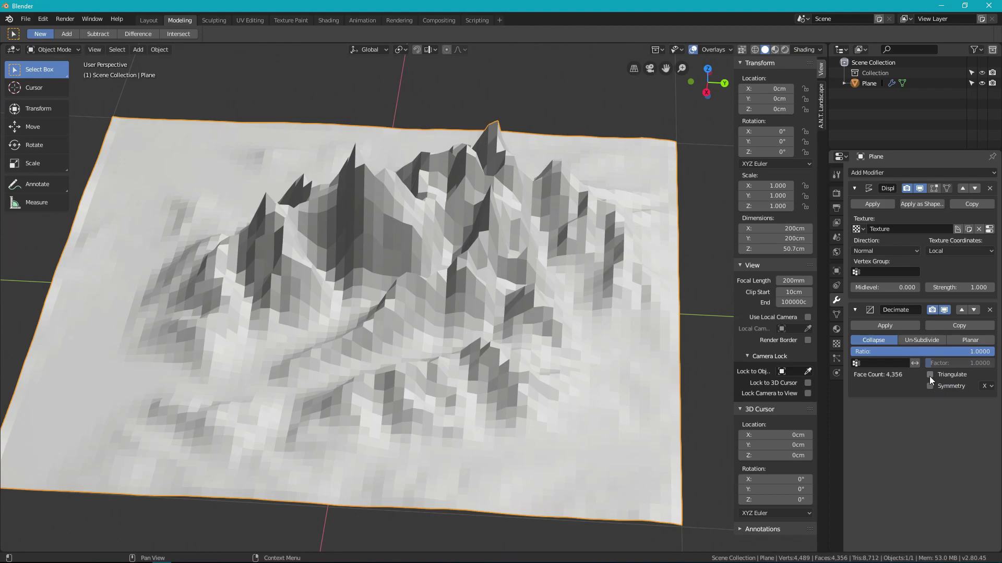
left_click_drag(973, 353, 882, 352)
middle_click_drag(527, 376, 334, 314)
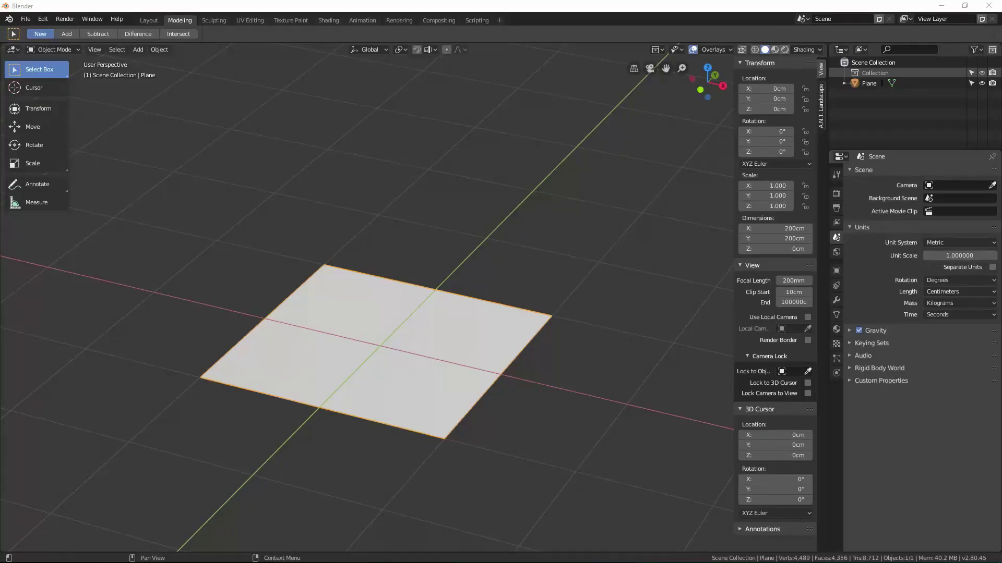
- Orbit around the flat 200cm subdivided plane and Tab into Edit Mode to check its mesh
middle_click_drag(382, 333, 412, 367)
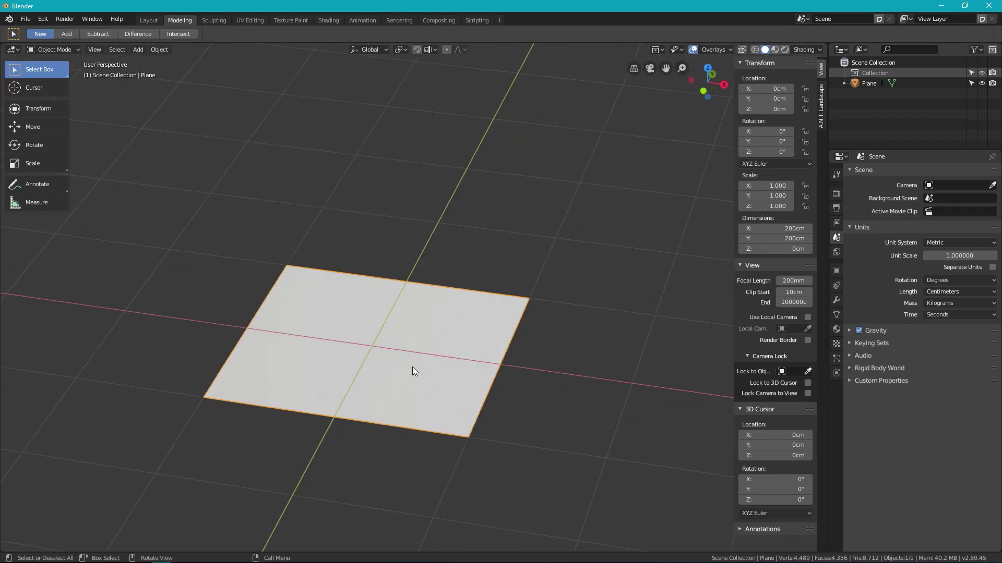
key("Tab")
key("Tab")
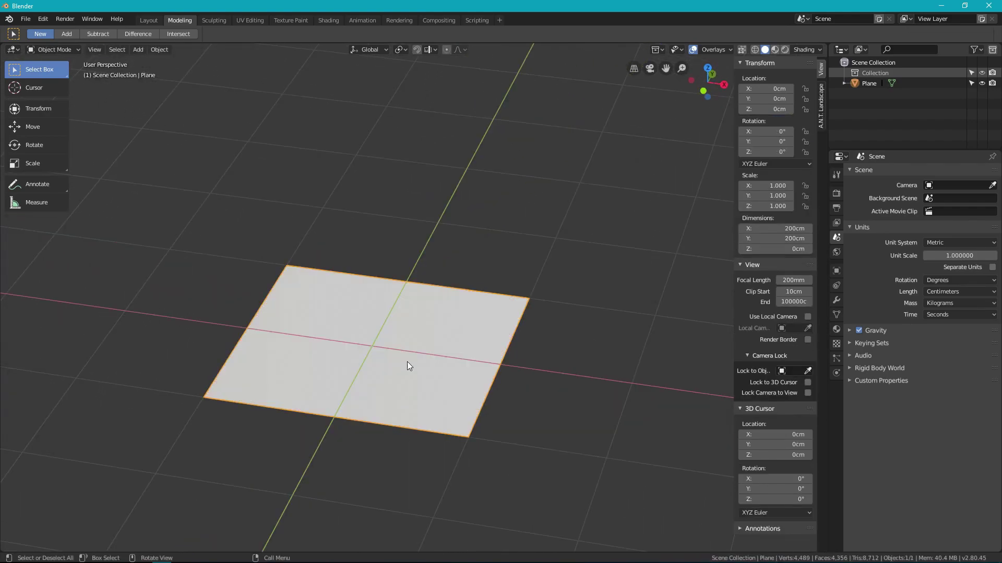
- Enter Sculpt Mode and draw two trial ridges across the plane
left_click(214, 20)
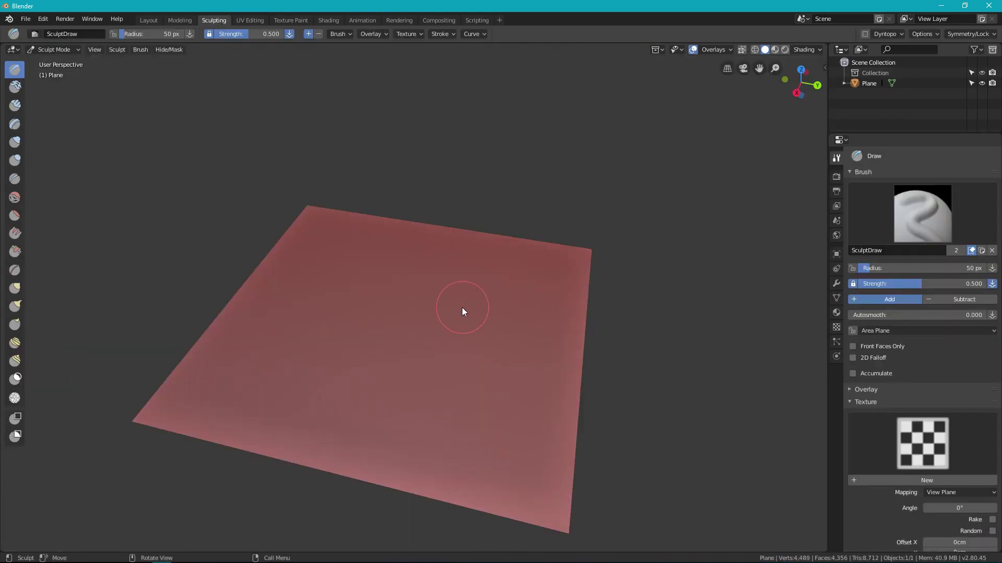
mouse_move(269, 360)
left_mouse_down()
mouse_move(375, 298)
mouse_move(341, 312)
mouse_move(430, 295)
mouse_move(329, 303)
mouse_move(362, 304)
left_mouse_up()
mouse_move(348, 376)
left_mouse_down()
mouse_move(414, 354)
mouse_move(353, 350)
mouse_move(504, 332)
mouse_move(371, 352)
left_mouse_up()
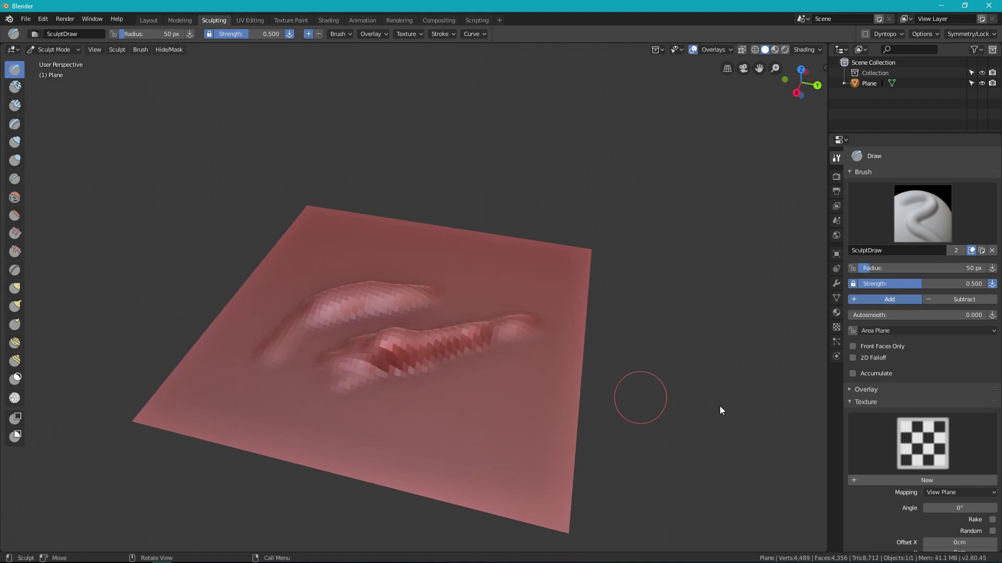
scroll(908, 371, "down", 8)
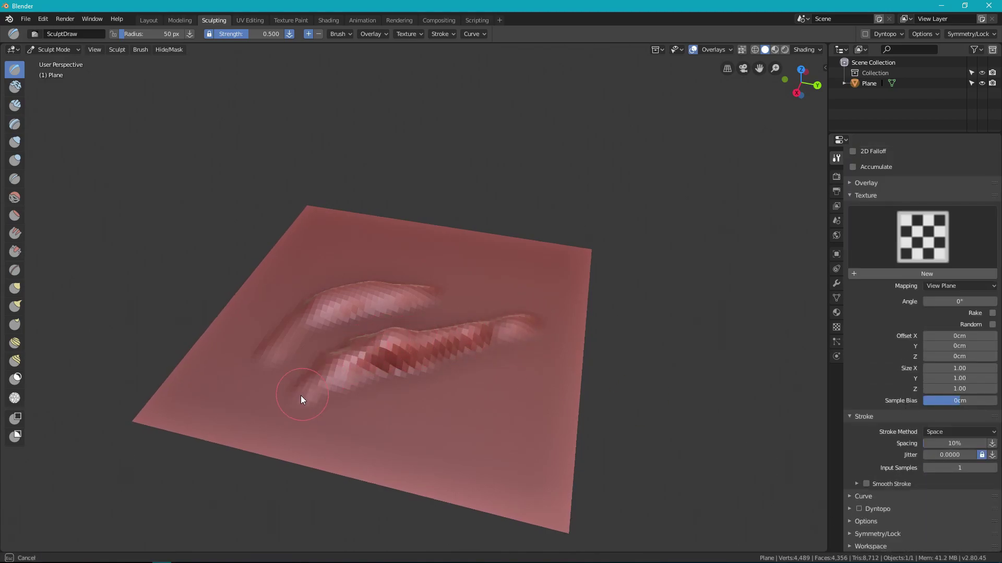
left_click_drag(373, 355, 420, 350)
mouse_move(464, 275)
left_mouse_down()
mouse_move(358, 289)
mouse_move(306, 282)
mouse_move(342, 286)
left_mouse_up()
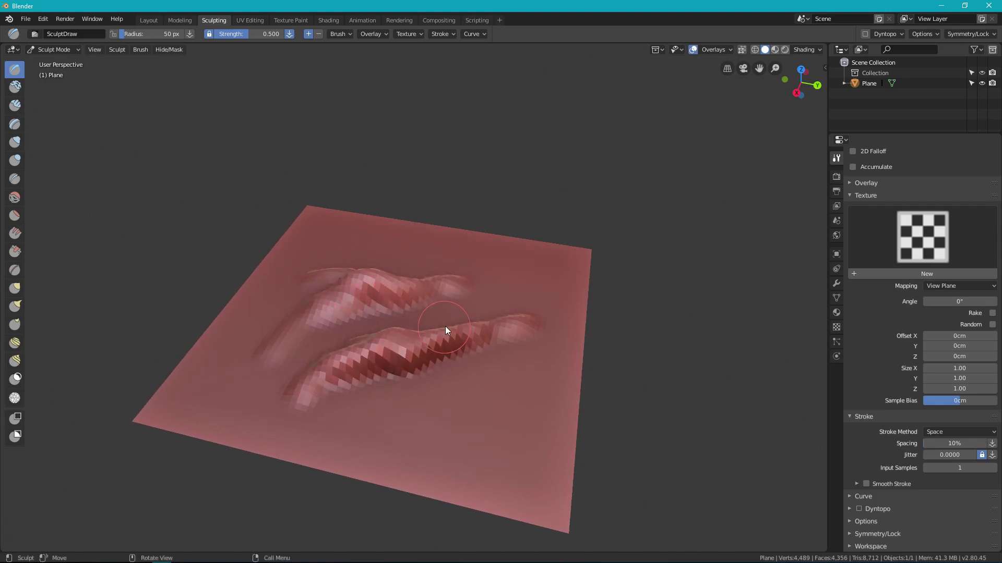
- Extend the ridges toward the lower left, then undo all strokes to flatten the plane
mouse_move(446, 326)
middle_mouse_down()
mouse_move(478, 303)
mouse_move(472, 294)
mouse_move(439, 315)
middle_mouse_up()
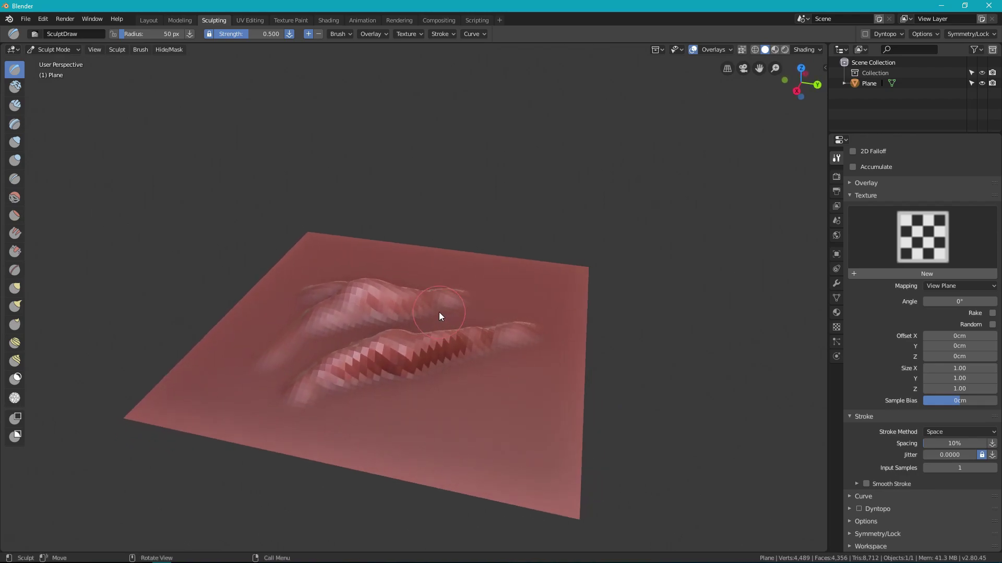
left_click_drag(408, 380, 333, 420)
left_click_drag(407, 352, 381, 373)
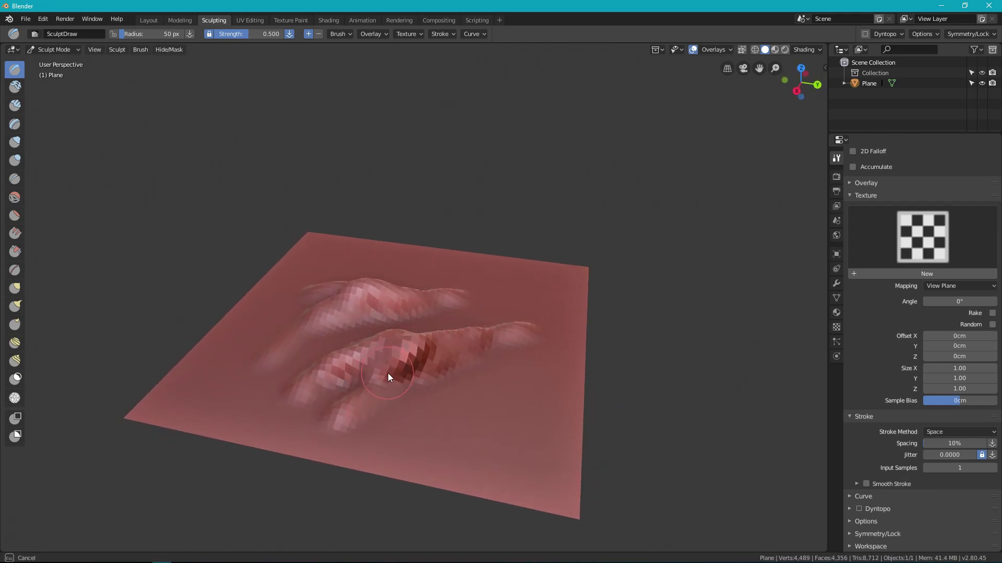
mouse_move(387, 374)
middle_mouse_down()
mouse_move(502, 340)
mouse_move(536, 313)
mouse_move(506, 341)
mouse_move(439, 367)
mouse_move(319, 341)
mouse_move(493, 365)
middle_mouse_up()
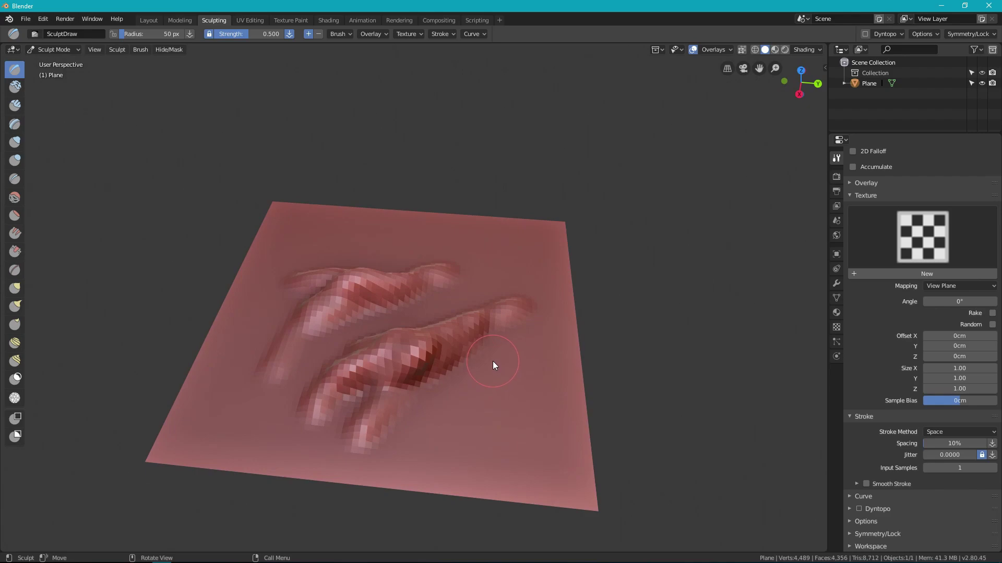
key("ctrl+z")
key("ctrl+z")
key("ctrl+z")
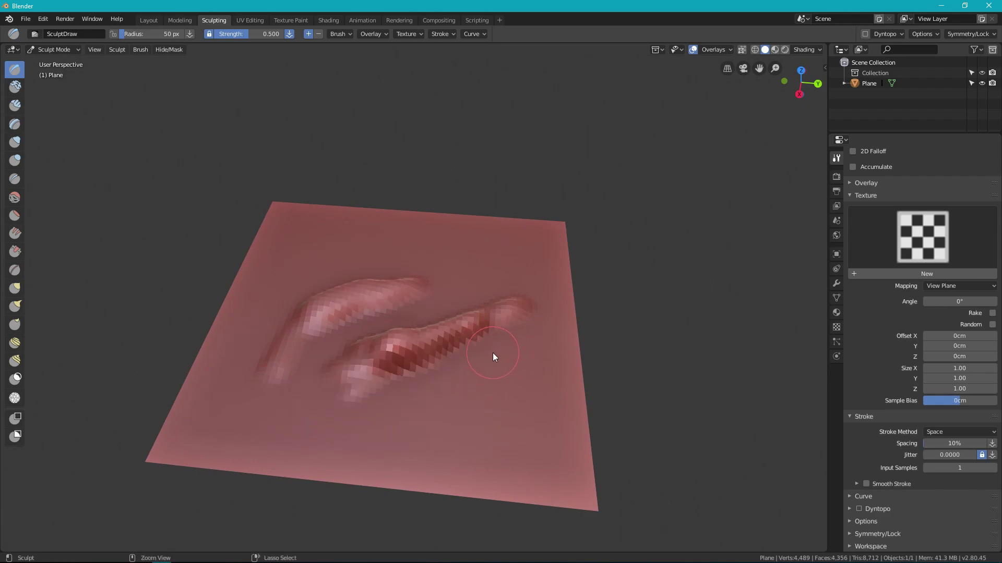
key("ctrl+z")
key("ctrl+z")
key("ctrl+z")
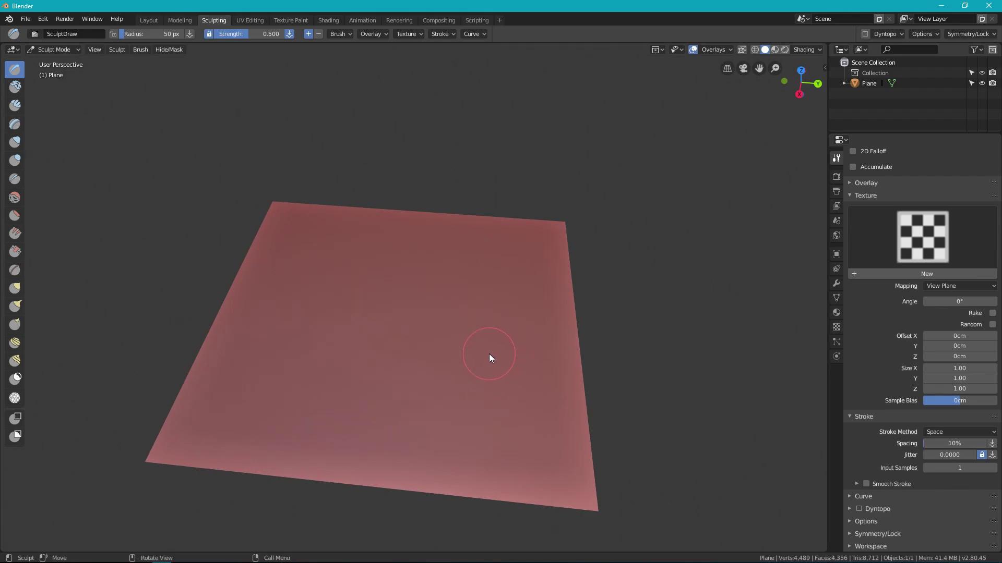
- Create a new brush texture loaded with the VanIsle_01x HeightMap2.png image
left_click(934, 275)
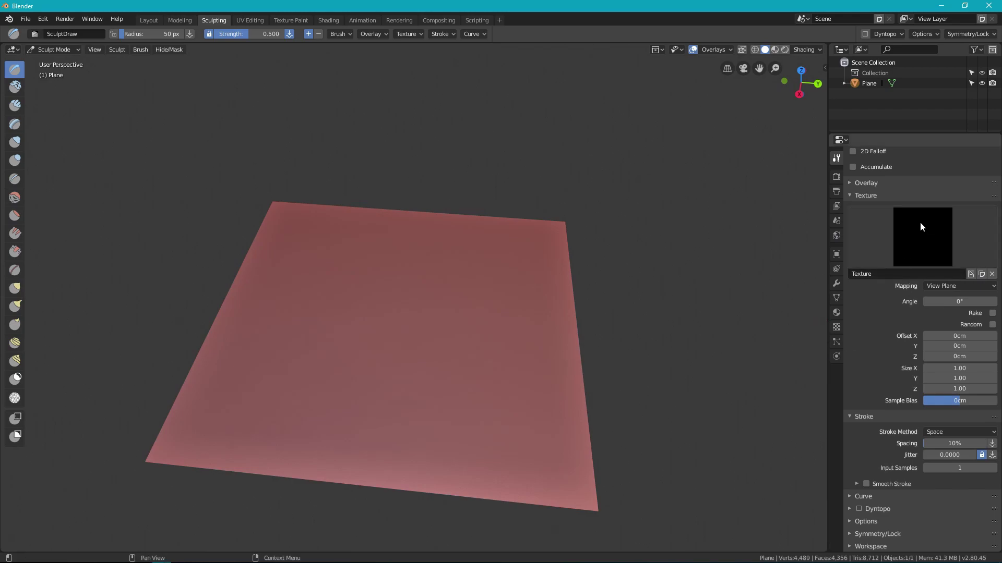
left_click(837, 328)
left_click(962, 320)
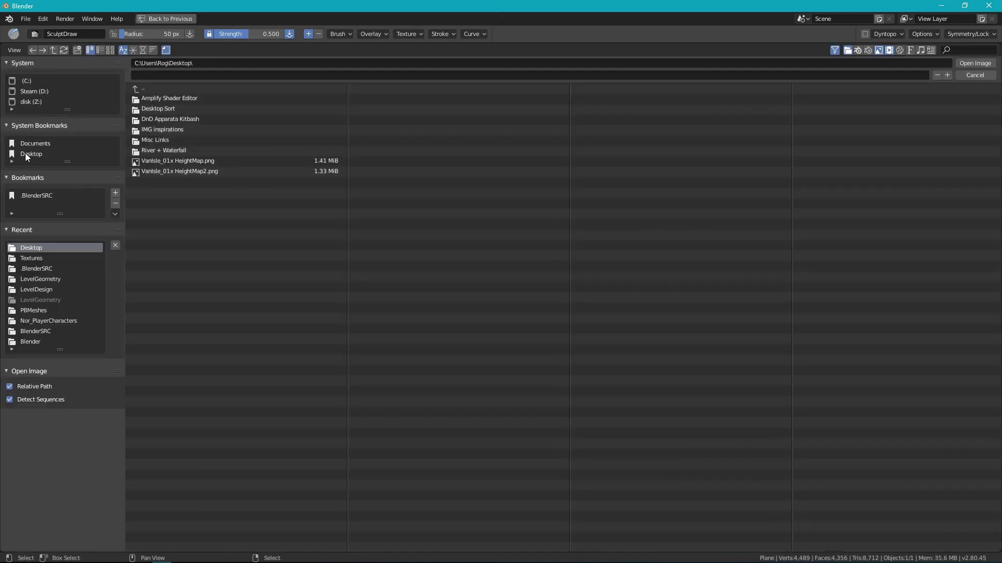
left_click(169, 172)
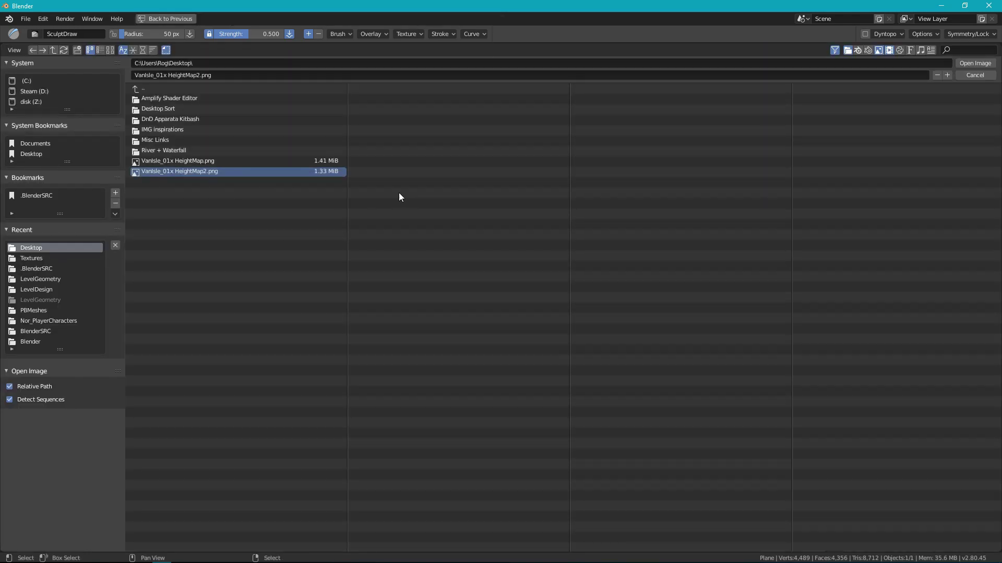
left_click(972, 63)
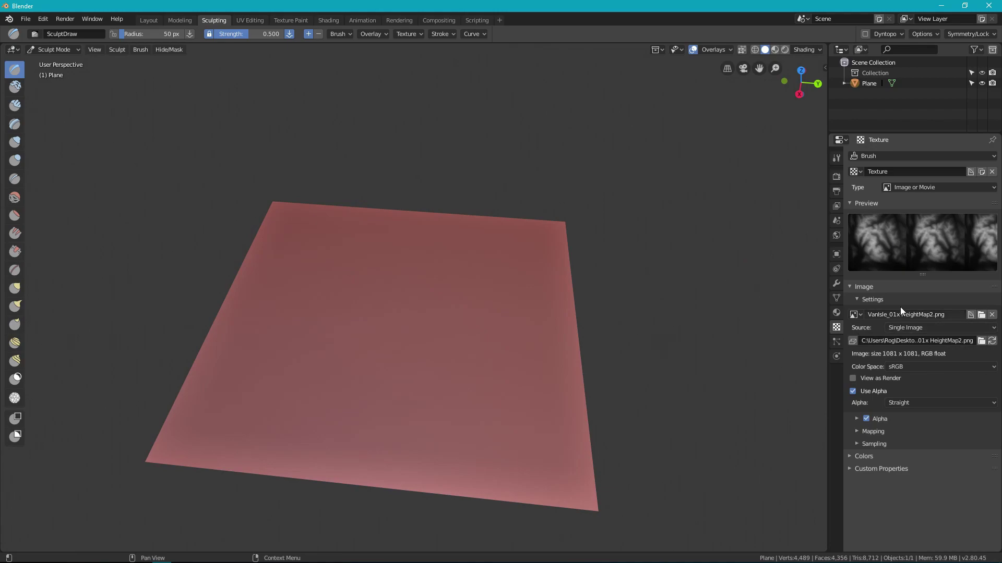
- Set the brush's Stroke Method to Anchored
left_click(836, 159)
scroll(909, 338, "down", 8)
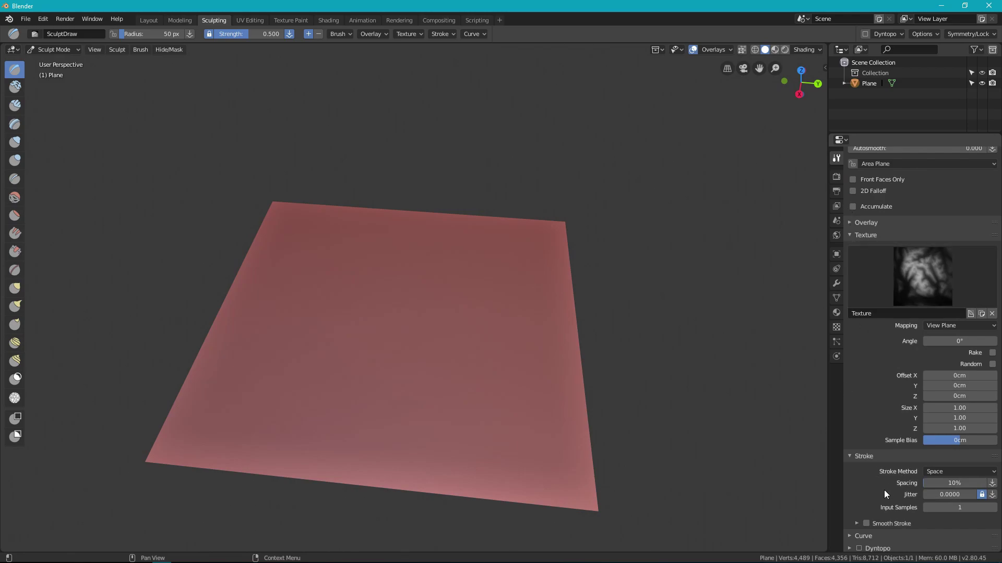
left_click(945, 472)
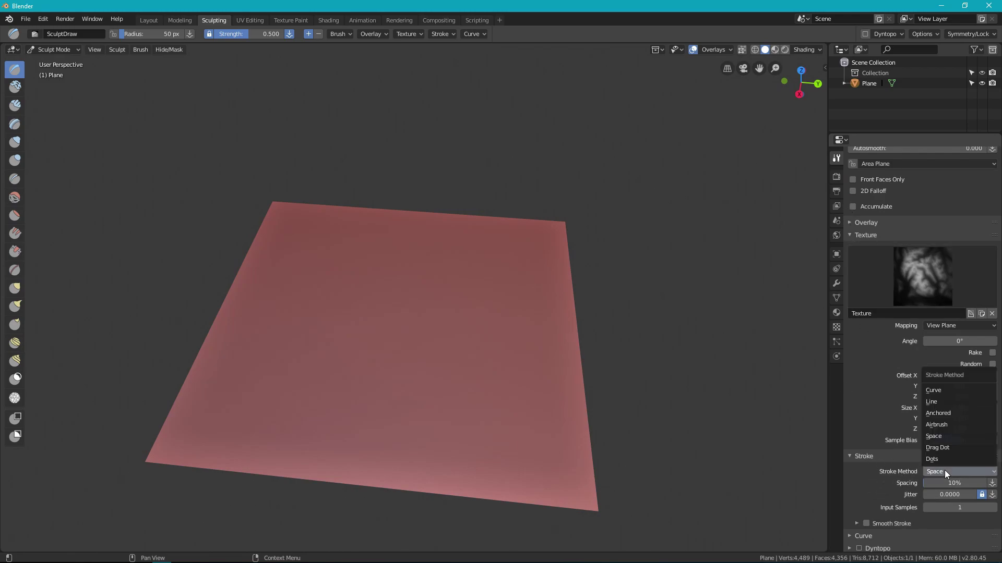
left_click(945, 413)
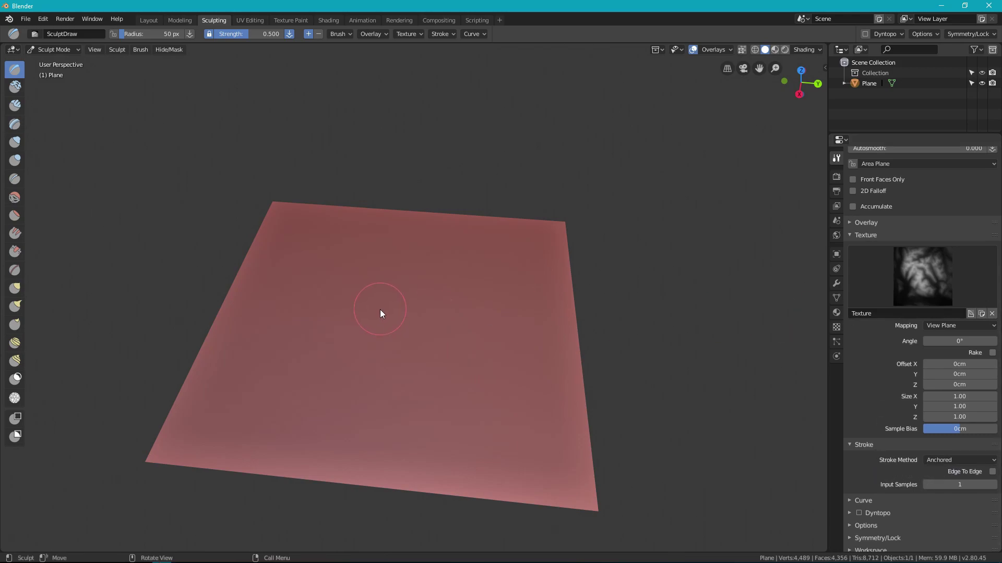
- Set brush strength to 1.000 and stamp rocky mounds at the centre and right side
key("shift+f")
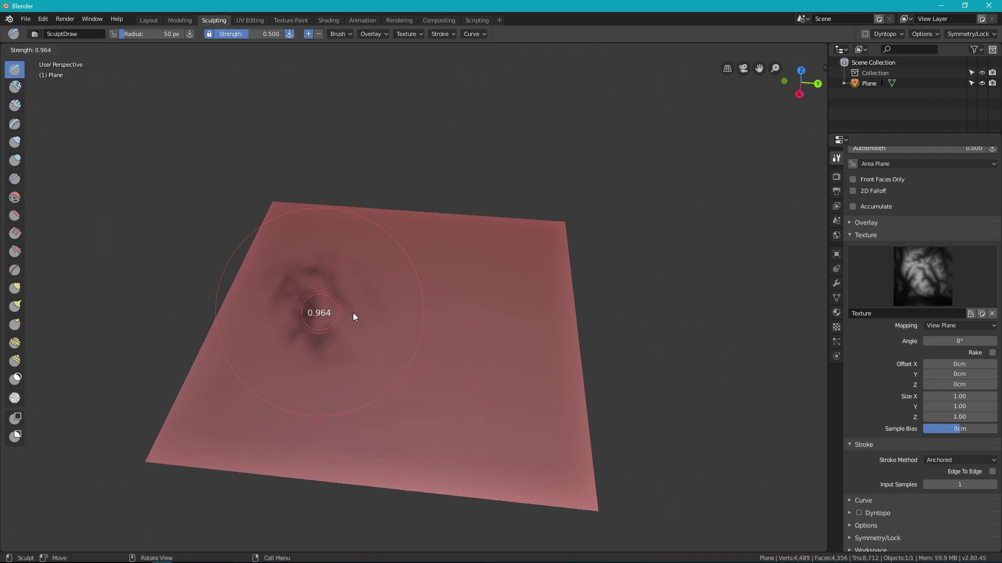
left_click(331, 314)
mouse_move(344, 284)
left_mouse_down()
mouse_move(491, 393)
mouse_move(481, 395)
left_mouse_up()
mouse_move(481, 394)
middle_mouse_down()
mouse_move(576, 379)
mouse_move(374, 344)
mouse_move(365, 347)
mouse_move(425, 365)
mouse_move(367, 358)
mouse_move(320, 342)
mouse_move(498, 369)
mouse_move(456, 361)
middle_mouse_up()
mouse_move(434, 333)
left_mouse_down()
mouse_move(500, 389)
mouse_move(600, 420)
left_mouse_up()
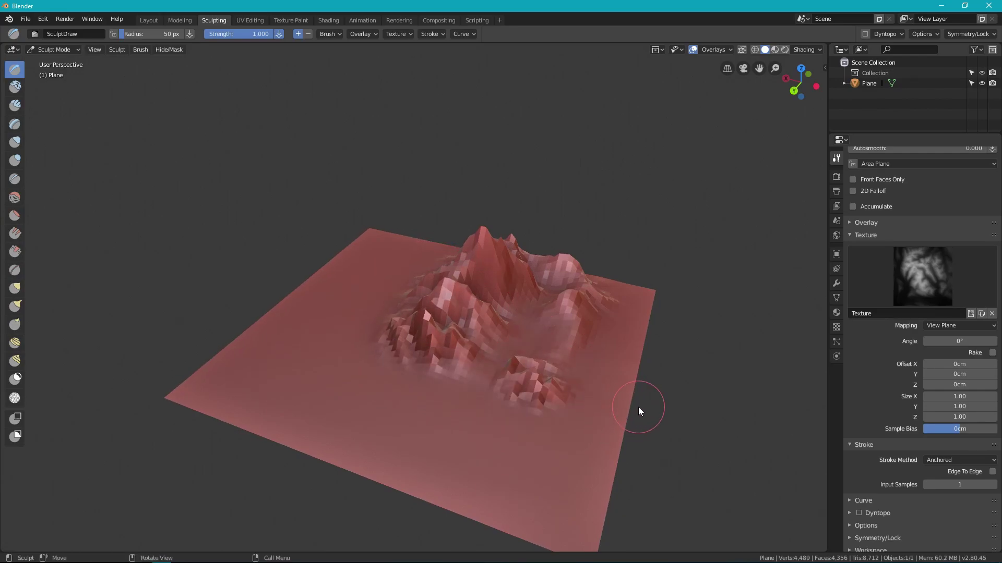
middle_click_drag(638, 407, 559, 401)
left_click_drag(557, 415, 639, 472)
- Stamp mountain clusters on the left and add more peaks across the range
mouse_move(307, 348)
left_mouse_down()
mouse_move(421, 387)
mouse_move(406, 384)
mouse_move(440, 378)
left_mouse_up()
mouse_move(440, 379)
middle_mouse_down()
mouse_move(398, 372)
mouse_move(444, 379)
middle_mouse_up()
mouse_move(294, 345)
left_mouse_down()
mouse_move(353, 357)
mouse_move(415, 425)
mouse_move(414, 329)
left_mouse_up()
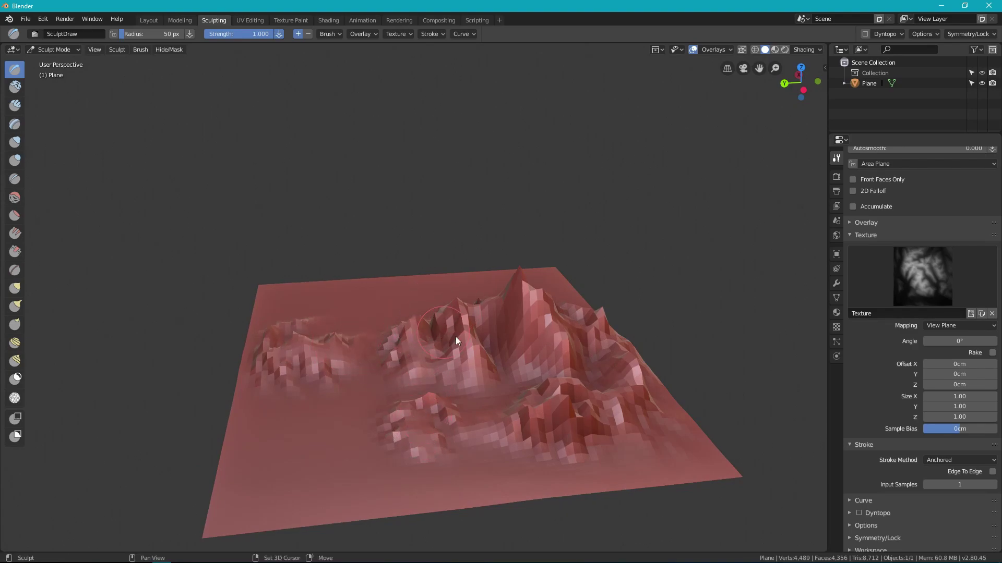
mouse_move(544, 419)
left_mouse_down()
mouse_move(584, 405)
mouse_move(556, 395)
left_mouse_up()
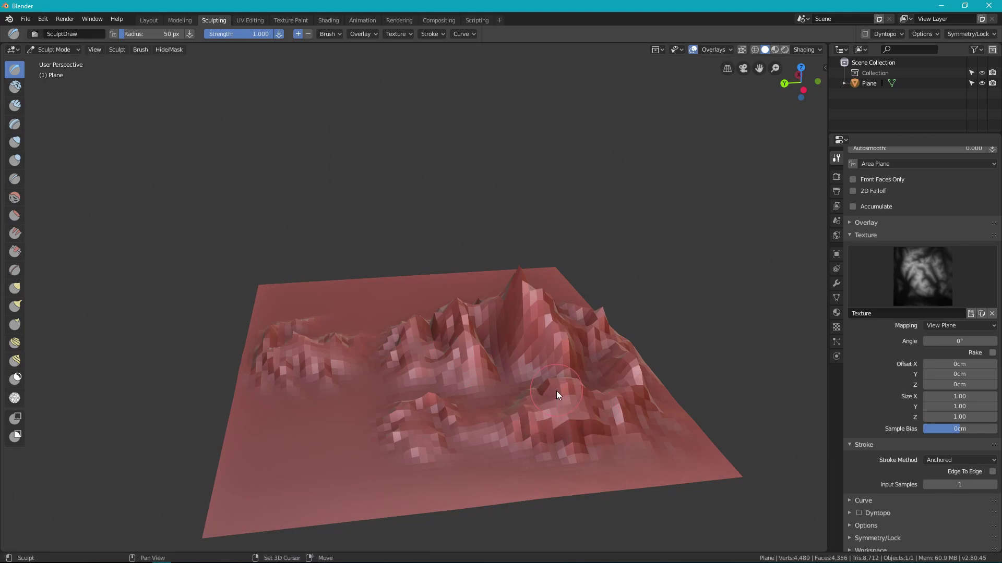
mouse_move(602, 404)
middle_mouse_down()
mouse_move(680, 424)
mouse_move(593, 401)
mouse_move(412, 409)
mouse_move(631, 411)
mouse_move(577, 415)
middle_mouse_up()
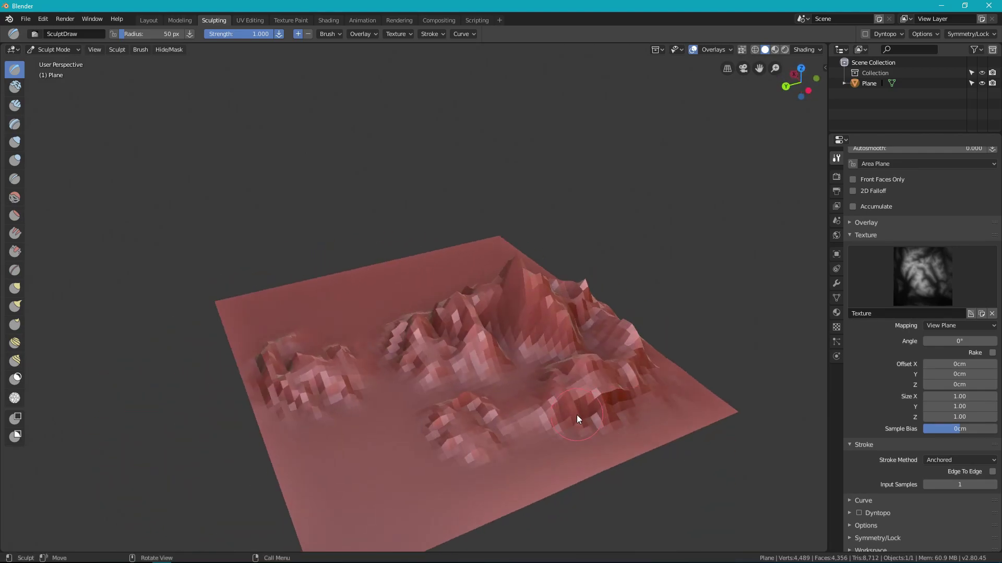
mouse_move(379, 313)
middle_mouse_down()
mouse_move(532, 302)
mouse_move(416, 302)
mouse_move(381, 321)
middle_mouse_up()
mouse_move(582, 342)
middle_mouse_down()
mouse_move(469, 311)
mouse_move(410, 308)
middle_mouse_up()
mouse_move(537, 346)
middle_mouse_down()
mouse_move(469, 355)
mouse_move(521, 389)
middle_mouse_up()
left_click_drag(386, 406, 545, 472)
middle_click_drag(594, 465, 442, 369)
left_click_drag(415, 349, 553, 454)
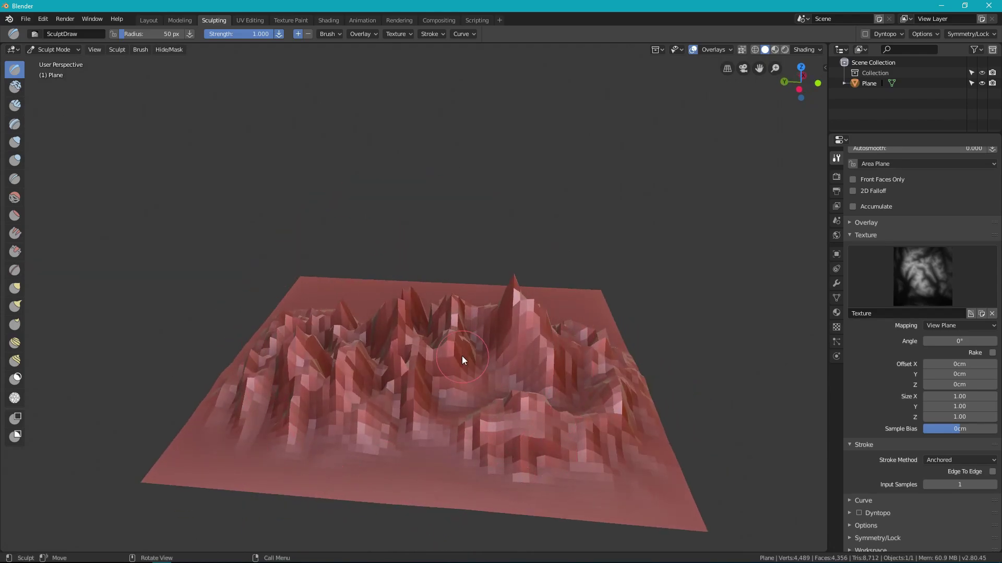
- Return to the Modeling workspace in Object Mode and view the range side-on
left_click(180, 20)
key("Tab")
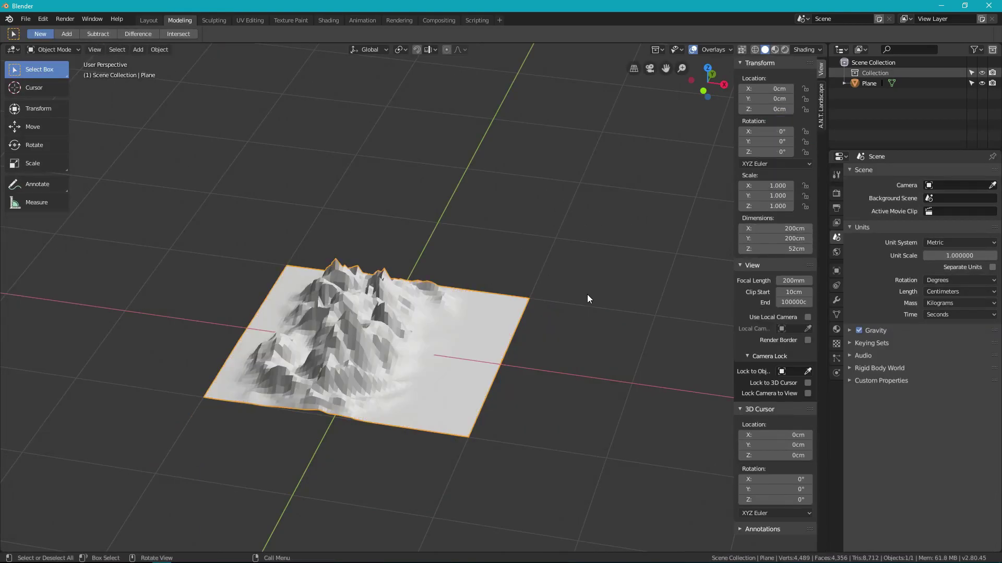
middle_click_drag(587, 294, 283, 304)
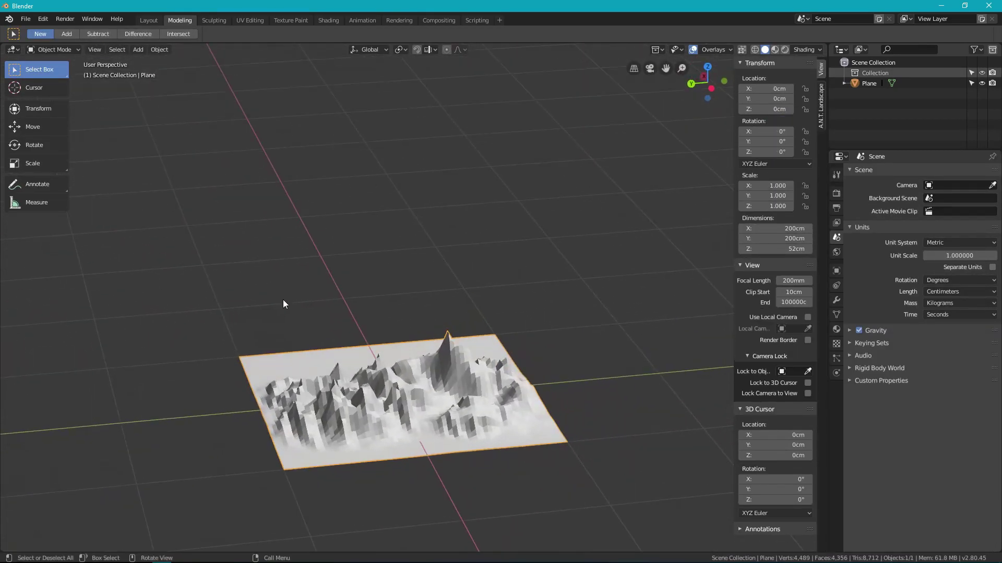
- Enable viewport cavity shading with Ridge raised to 1.525
scroll(411, 405, "up", 3)
middle_click_drag(400, 405, 430, 415)
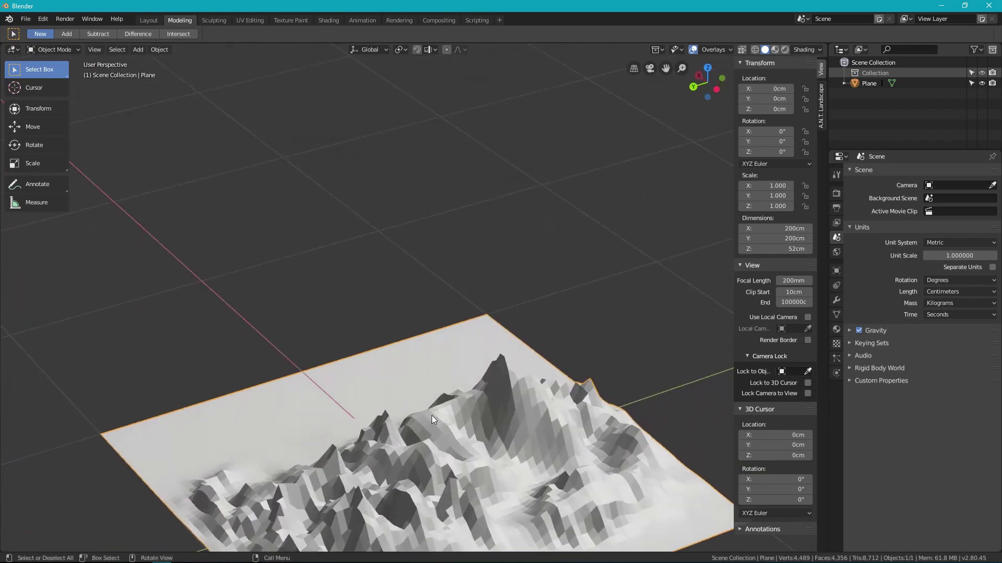
scroll(498, 399, "up", 2)
scroll(462, 248, "down", 4)
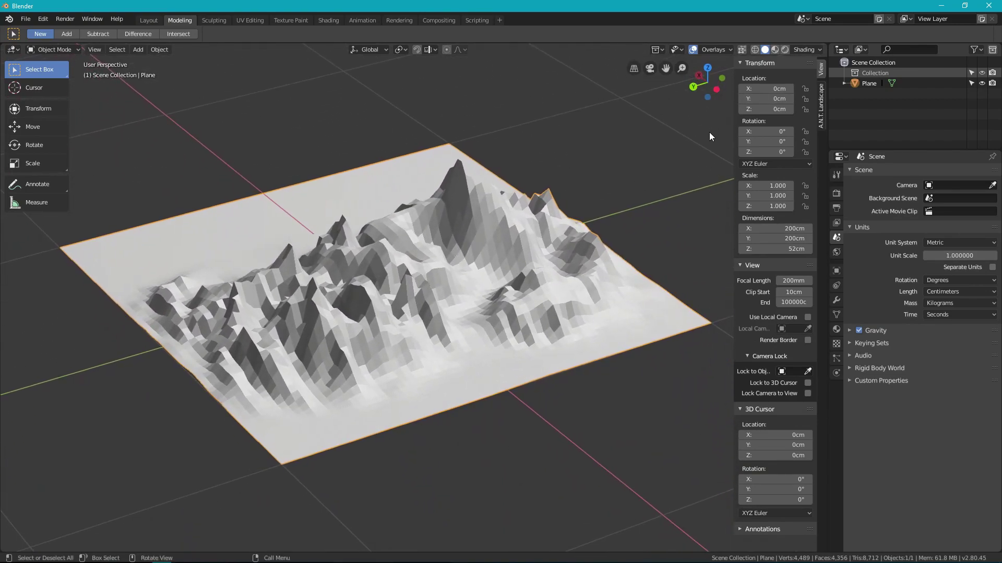
left_click(804, 49)
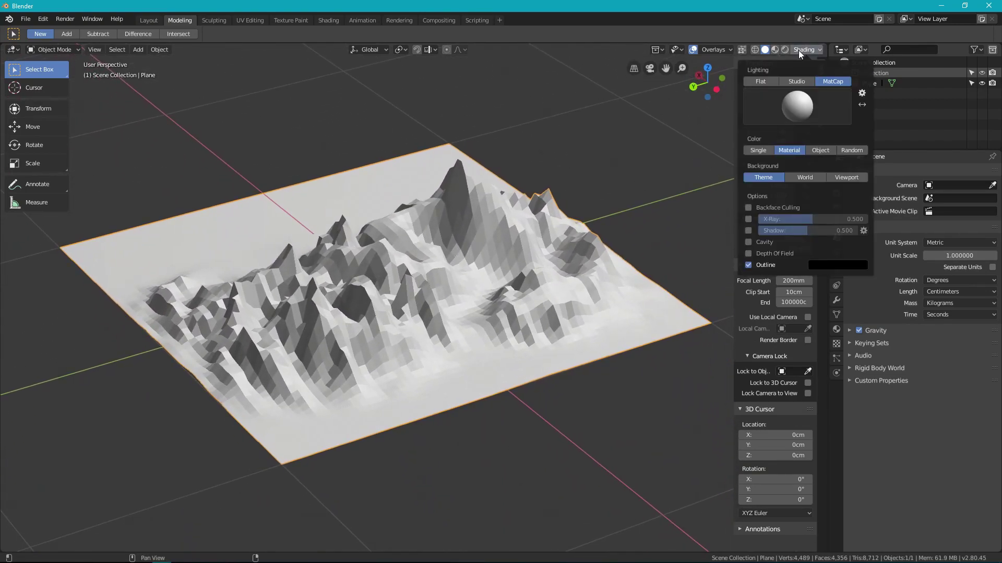
left_click(748, 242)
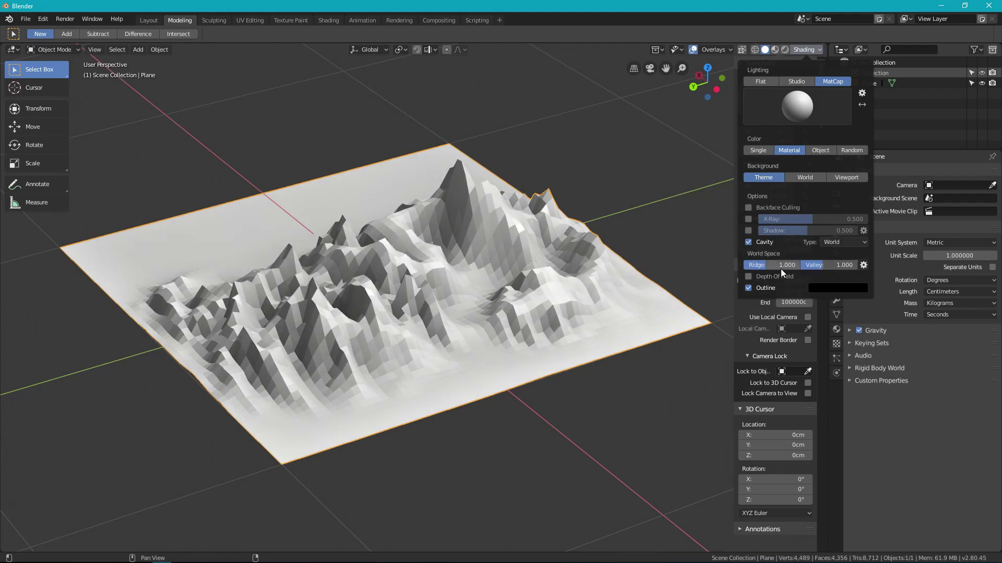
left_click_drag(776, 268, 788, 269)
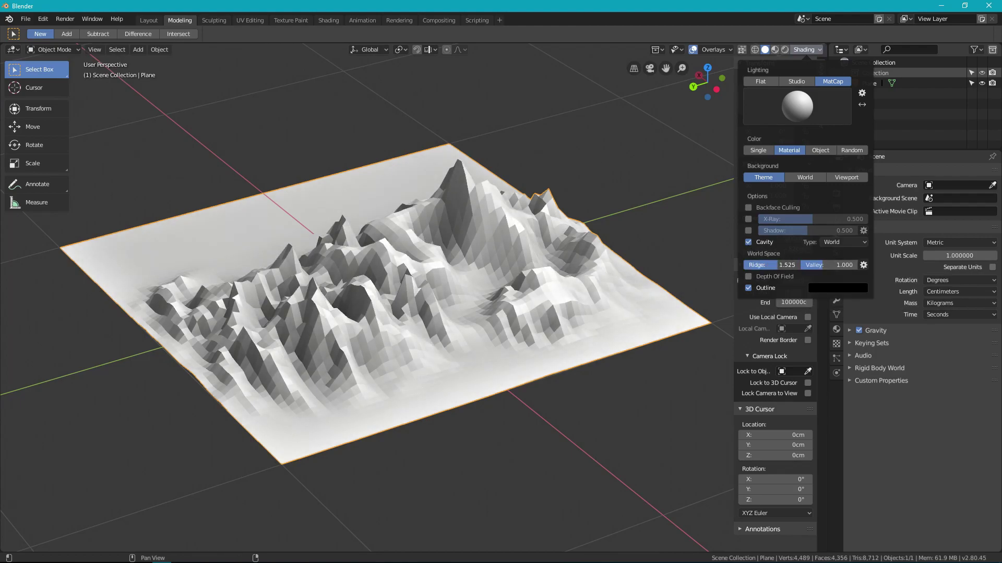
mouse_move(659, 265)
middle_mouse_down()
mouse_move(599, 263)
mouse_move(594, 249)
middle_mouse_up()
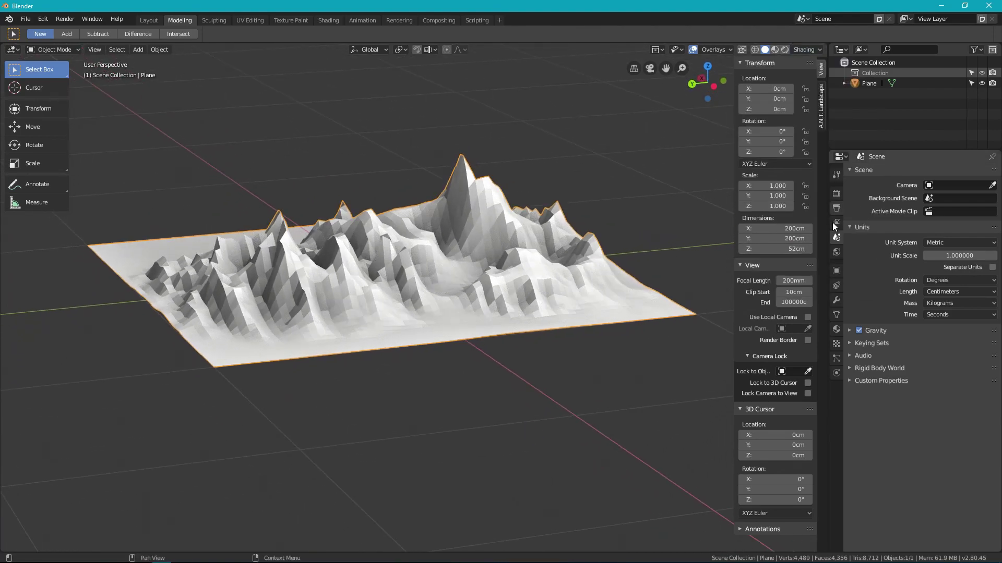
- Add a Decimate modifier to the terrain and lower its ratio to about 0.28
left_click(837, 300)
left_click(890, 172)
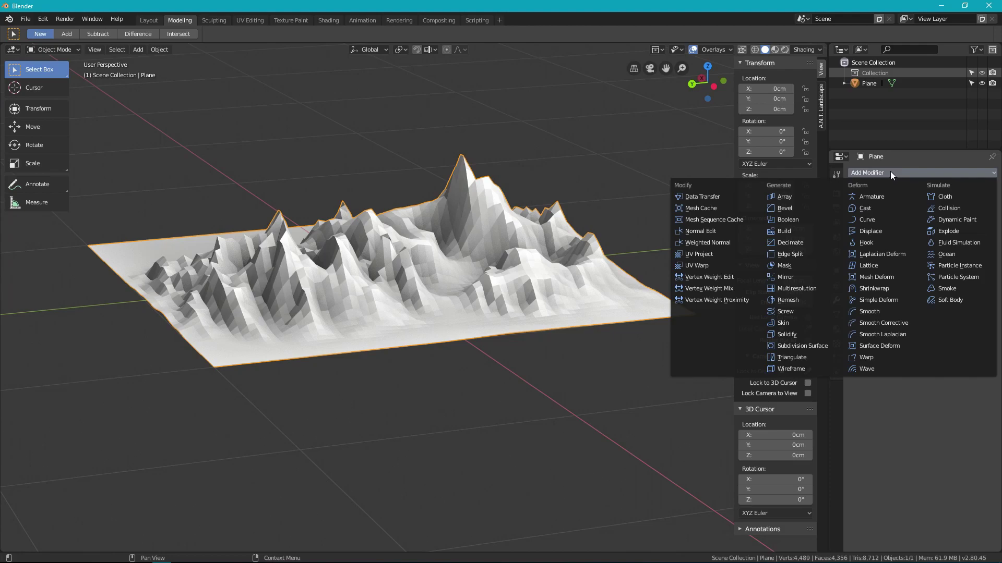
left_click(790, 243)
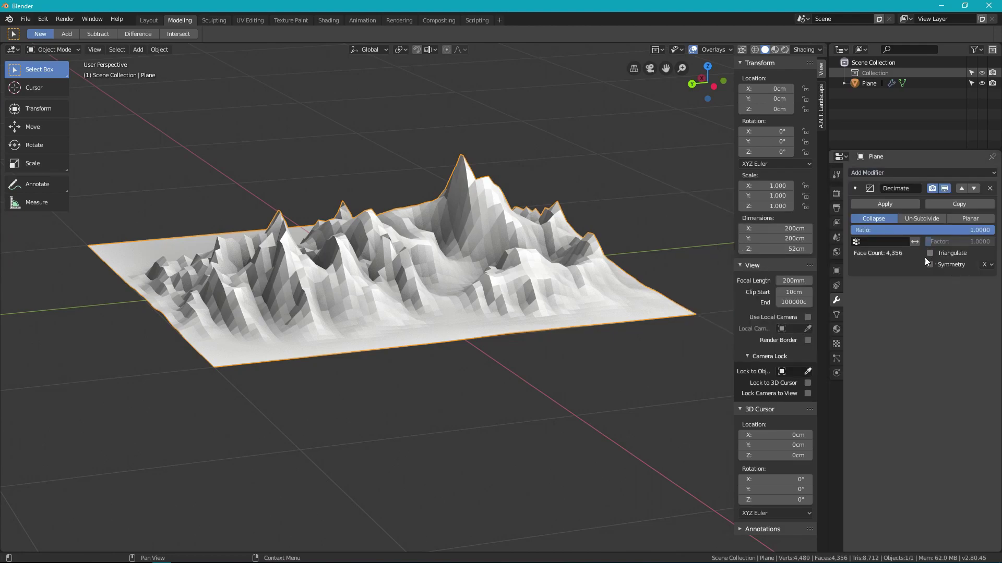
left_click_drag(924, 230, 885, 230)
key("alt+a")
middle_click_drag(527, 288, 503, 283)
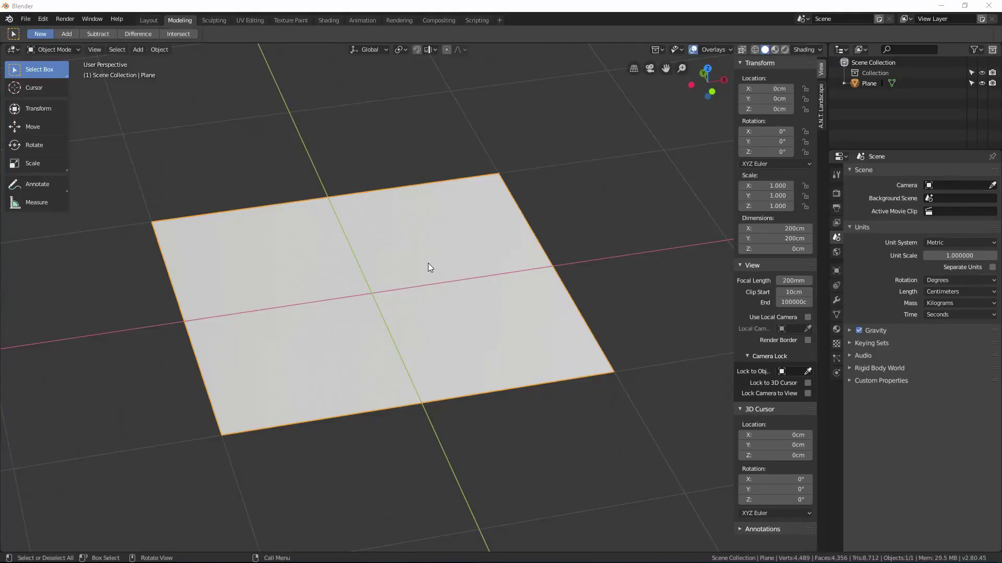
- Put the plane in Edit Mode and deselect all vertices
middle_click_drag(428, 263, 440, 262)
key("Tab")
scroll(438, 267, "up", 4)
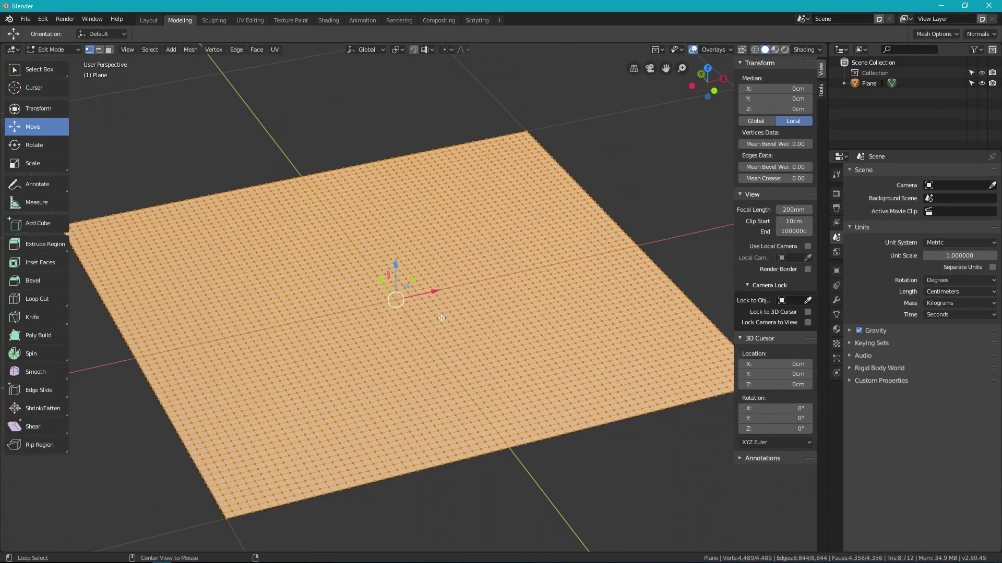
key("alt+a")
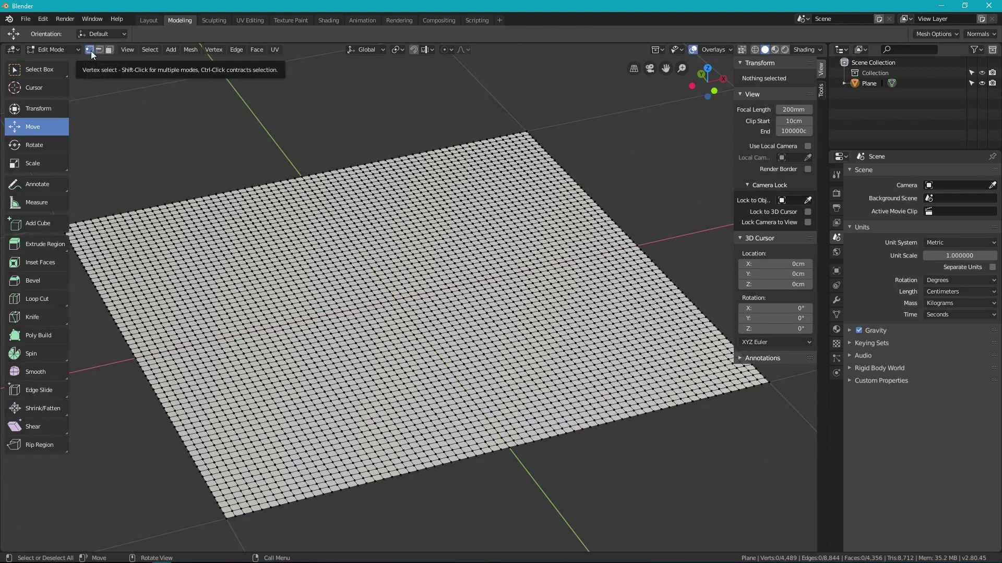
- Turn on proportional editing with Smooth falloff and select a vertex on the left
left_click(448, 51)
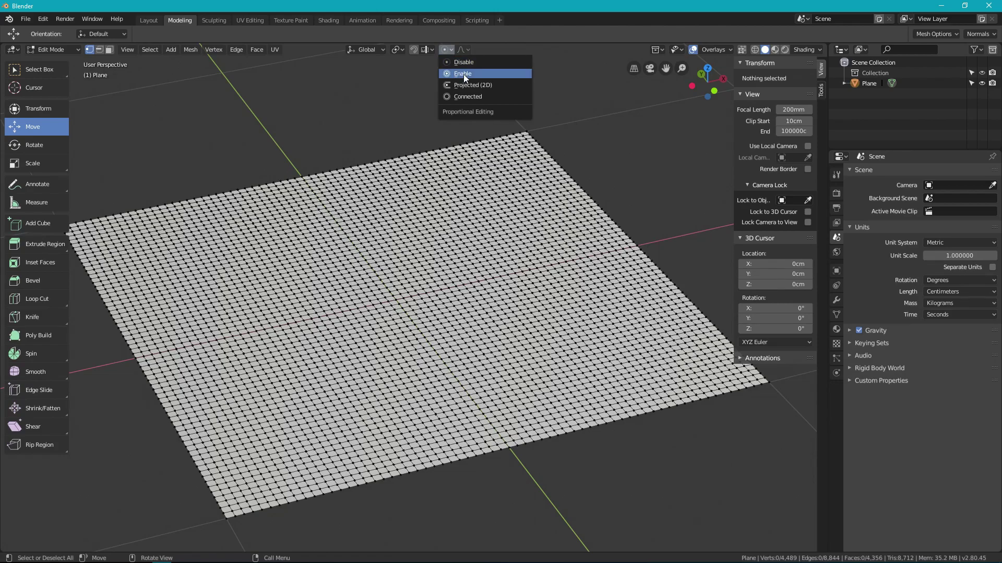
left_click(464, 74)
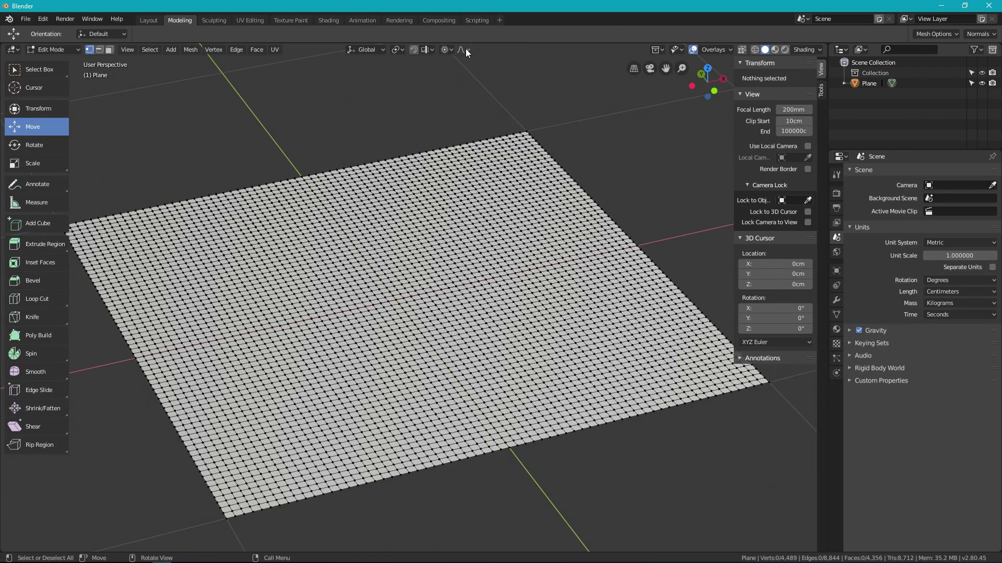
left_click(464, 49)
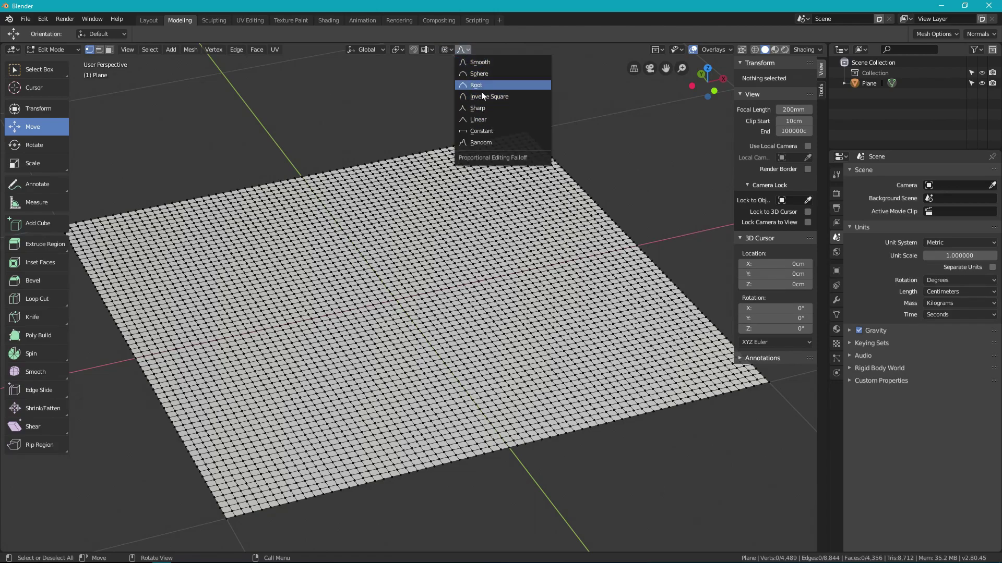
left_click(482, 61)
left_click(319, 339)
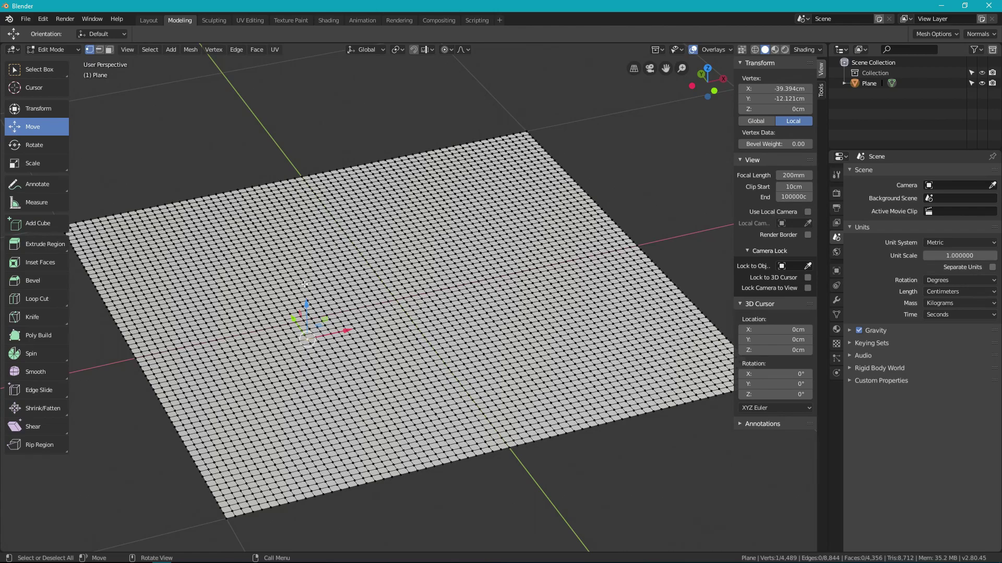
- Pull the left vertex into a smooth bump, resize the falloff, and raise a central hill
left_click_drag(308, 303, 293, 263)
scroll(304, 264, "down", 10)
scroll(302, 263, "down", 4)
scroll(298, 266, "up", 3)
scroll(293, 267, "down", 3)
scroll(291, 264, "up", 2)
scroll(290, 261, "down", 6)
scroll(290, 260, "up", 14)
left_click(467, 271)
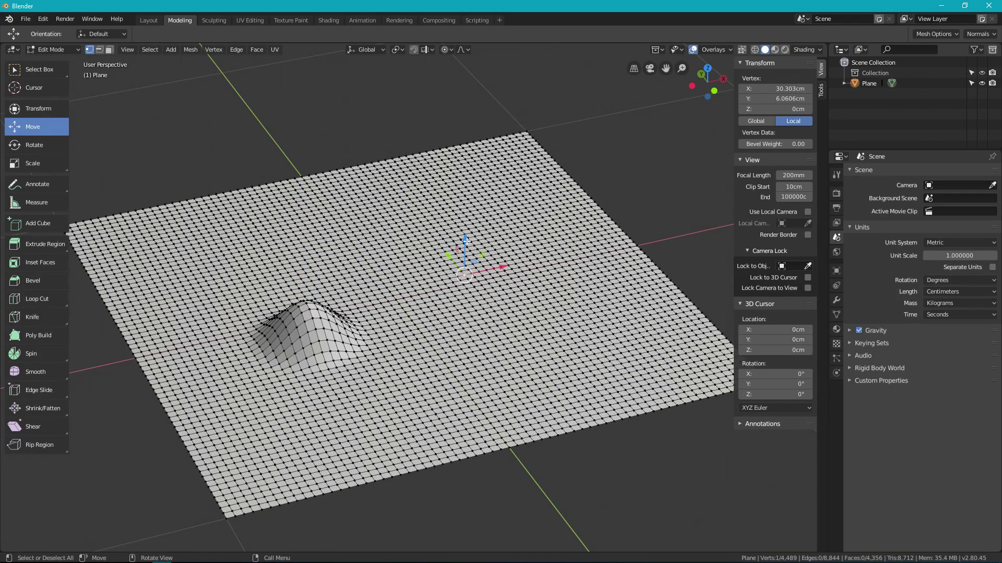
left_click_drag(466, 239, 460, 219)
- Lift three more vertices into additional smooth hills
scroll(465, 233, "down", 5)
left_click(399, 294)
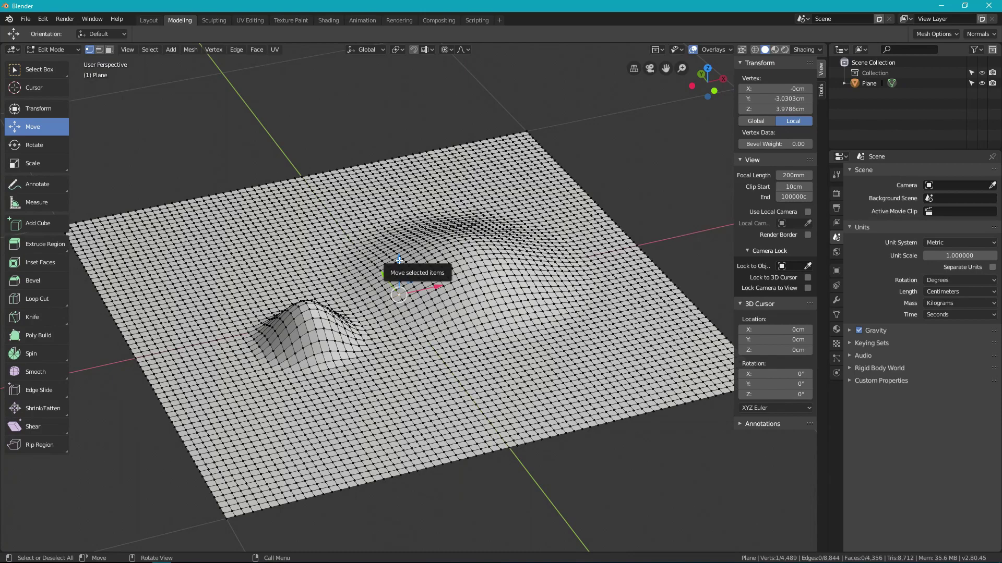
left_click_drag(400, 267, 397, 239)
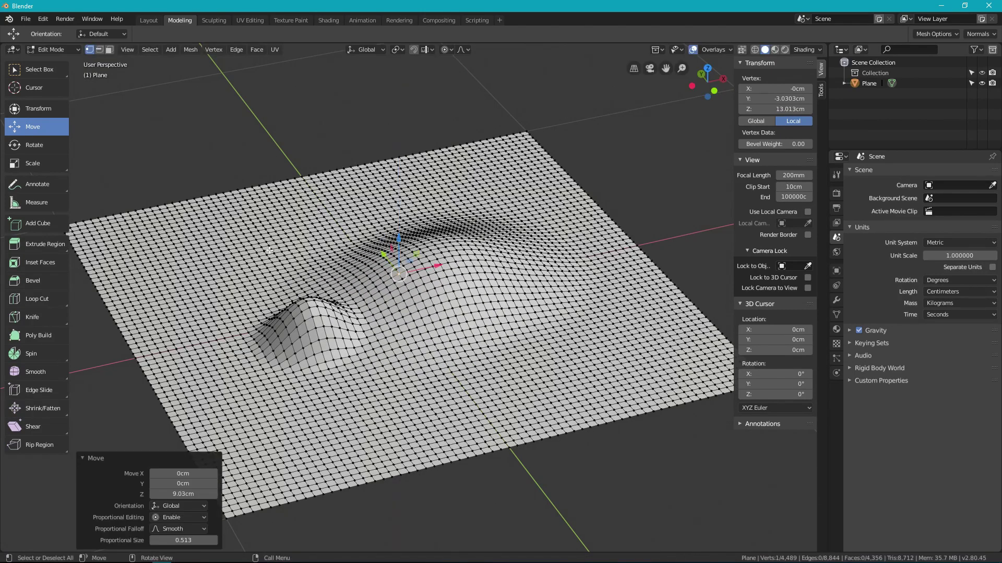
left_click(305, 250)
left_click_drag(300, 222, 299, 199)
left_click(318, 292)
middle_click_drag(432, 309, 366, 308)
left_click_drag(291, 318, 322, 221)
left_click(317, 344)
- Pull the last vertex into a tall spike, then open untitled.blend
middle_click_drag(322, 222, 414, 370)
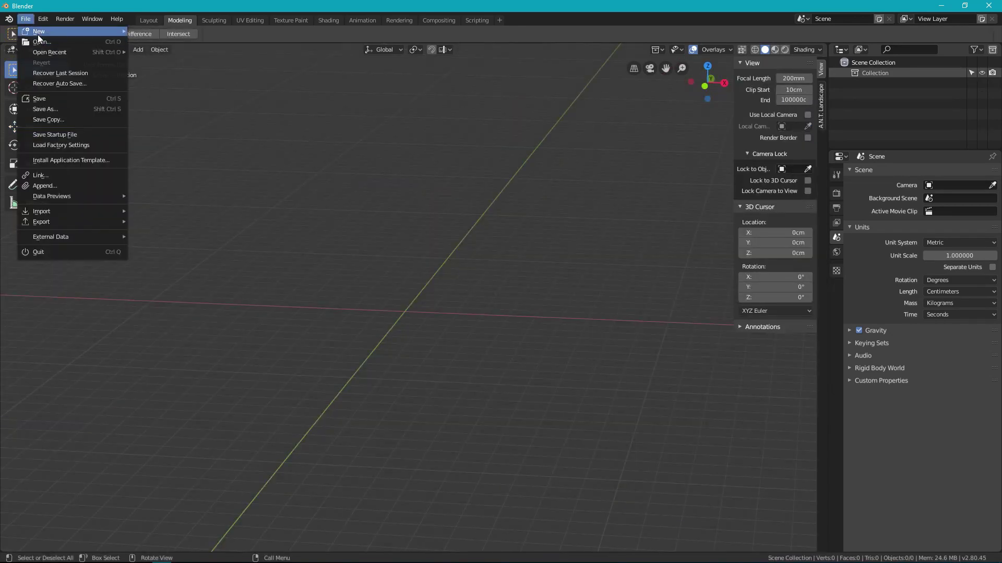
left_click(40, 41)
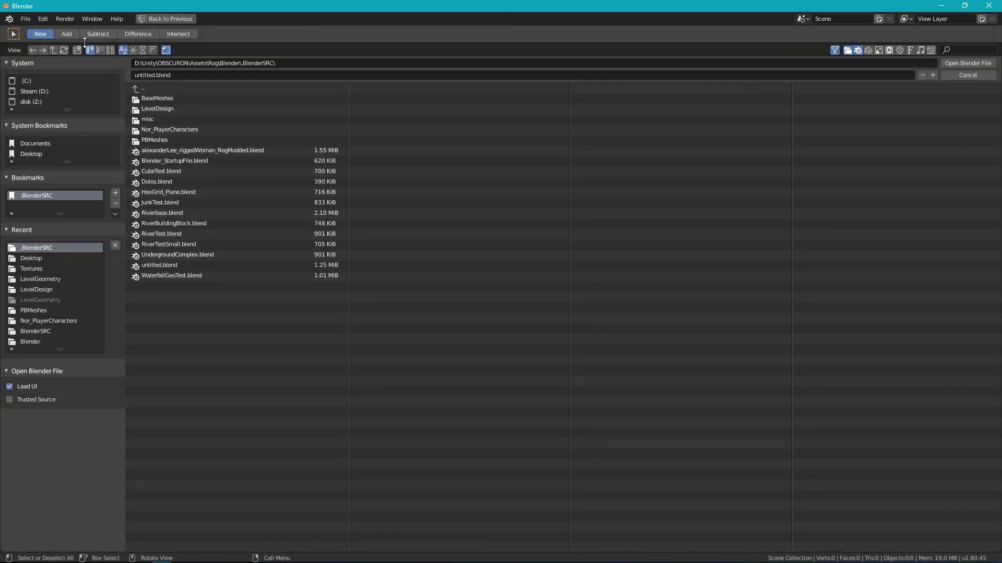
left_click(215, 267)
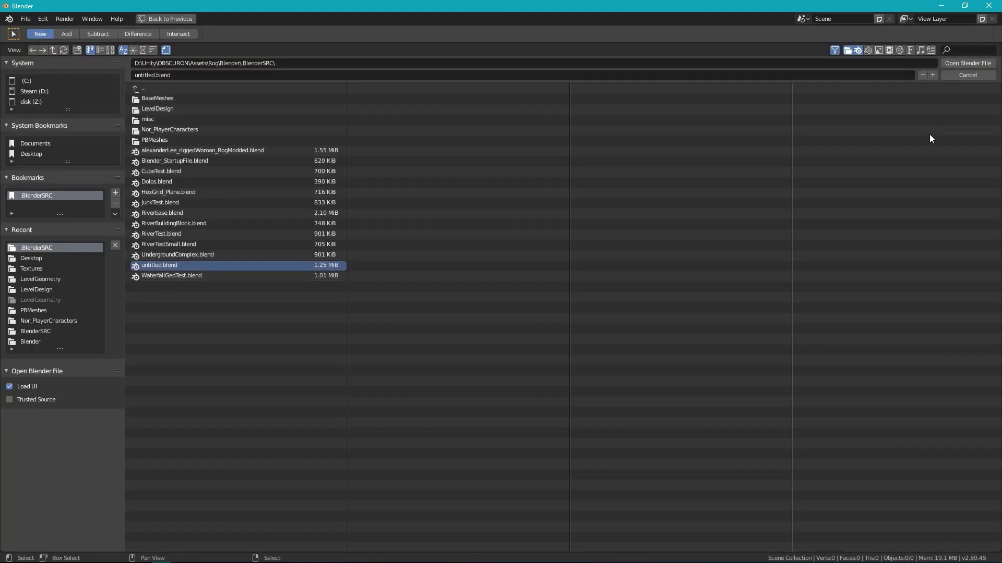
left_click(951, 65)
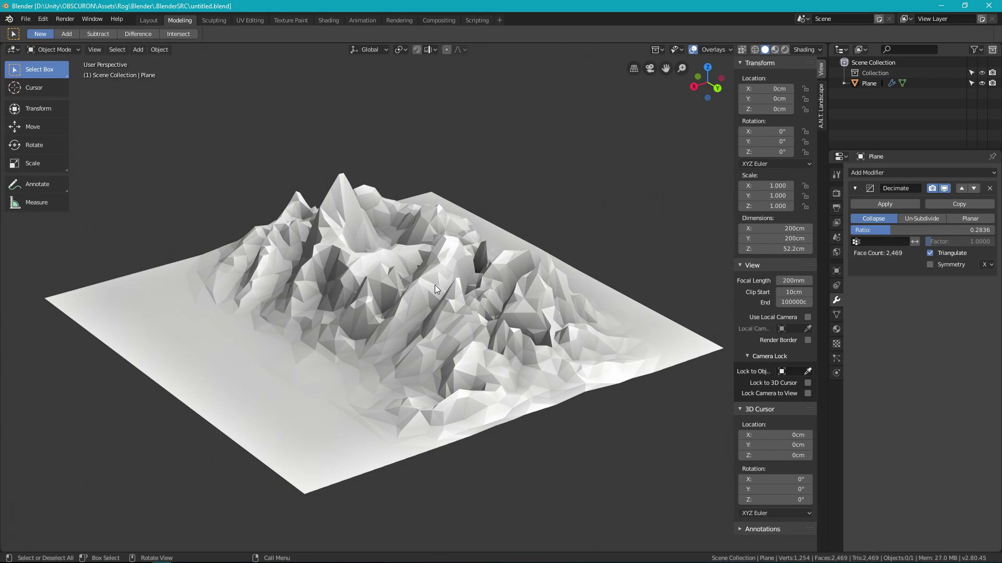
- In Edit Mode with the selection cleared, raise a single peak vertex
middle_click_drag(470, 257, 370, 267)
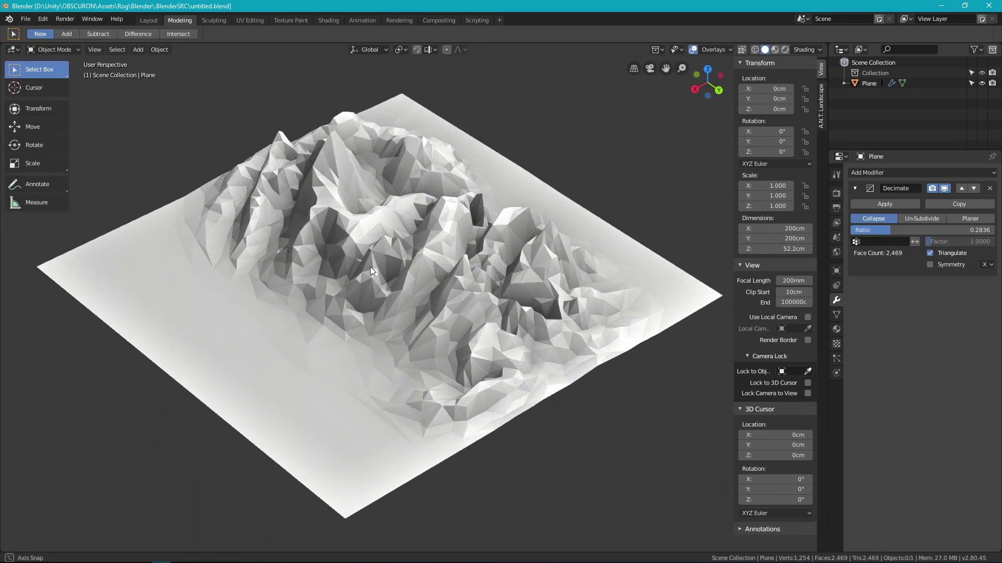
middle_click_drag(468, 271, 368, 289)
key("Tab")
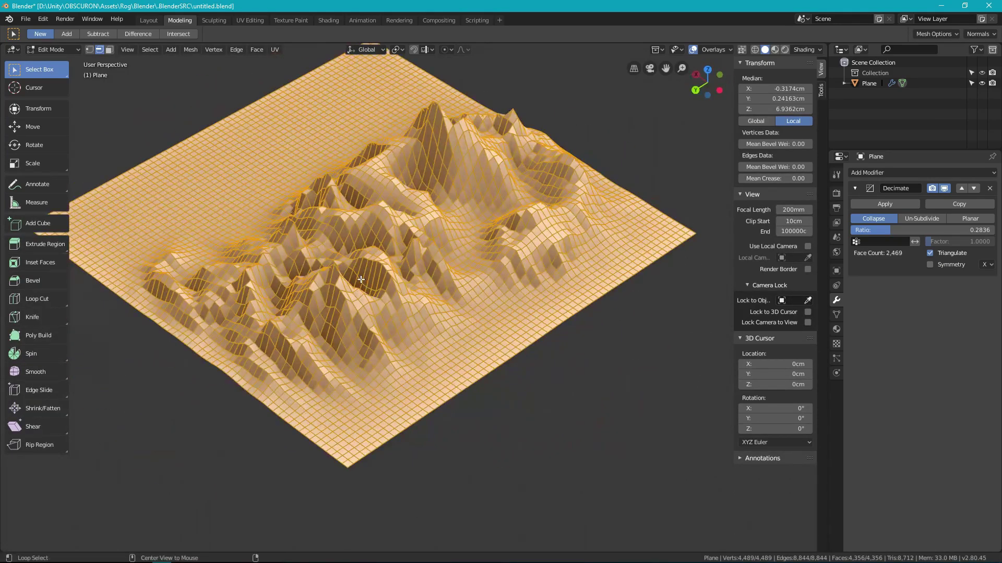
key("alt+a")
key("shift+space")
key("g")
left_click(339, 289)
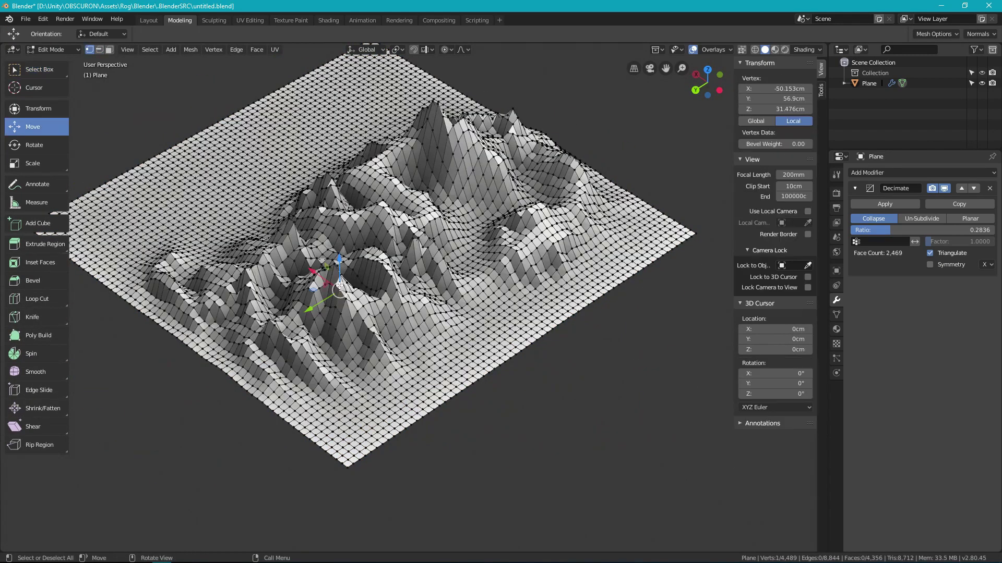
left_click_drag(340, 259, 328, 235)
- Lower the tip of the tallest peak with proportional falloff
scroll(331, 243, "up", 5)
middle_click_drag(328, 235, 489, 190)
left_click(485, 113)
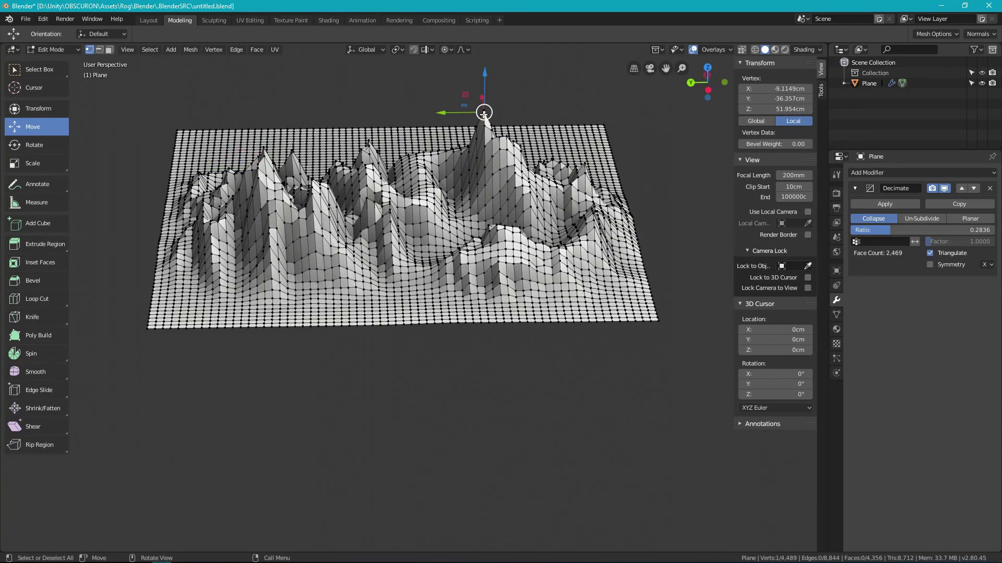
left_click_drag(485, 72, 476, 104)
scroll(477, 97, "down", 4)
- Raise a different peak vertex higher, adjusting the proportional radius
left_click(372, 173)
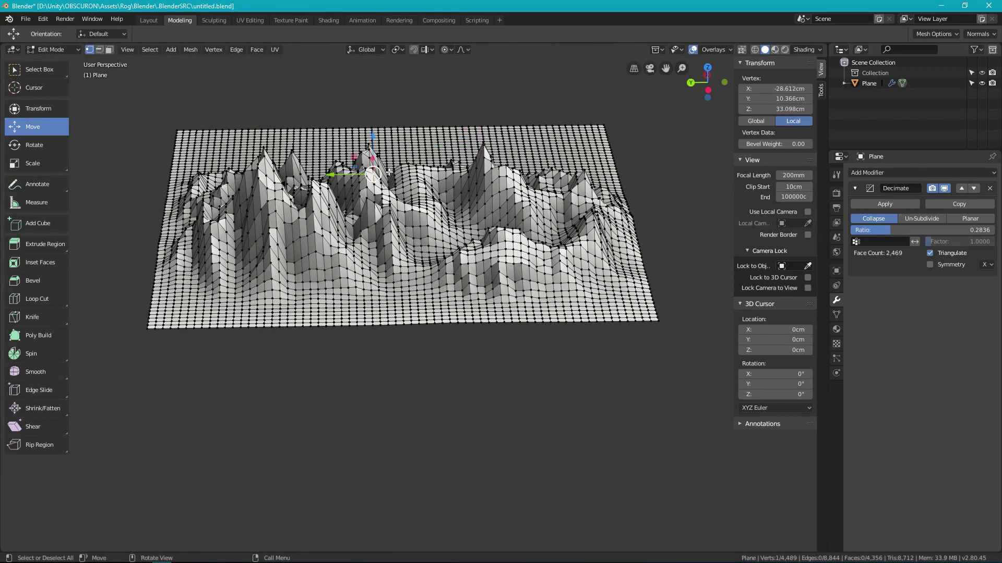
middle_click_drag(461, 178, 386, 124)
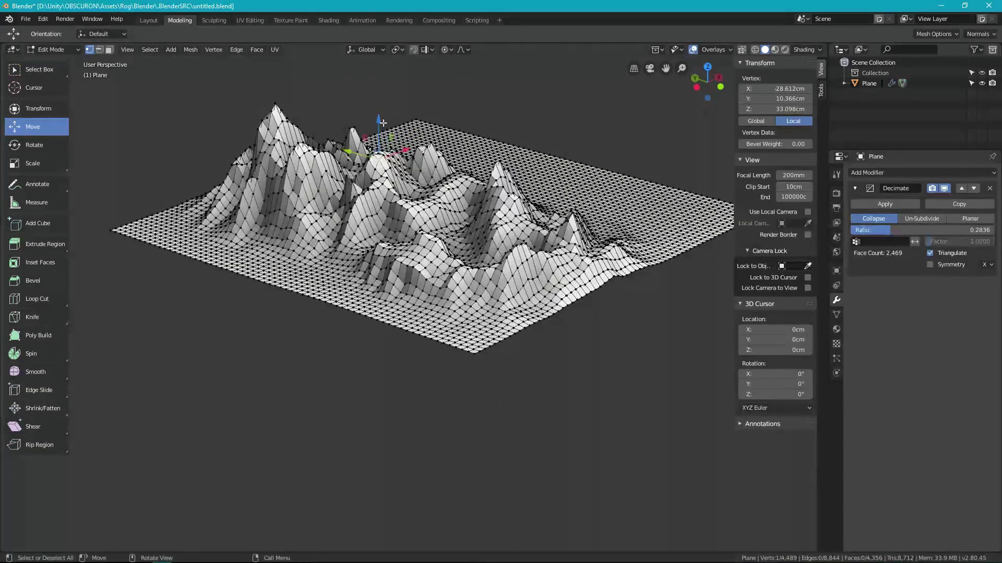
left_click_drag(384, 122, 385, 76)
scroll(400, 120, "down", 2)
scroll(392, 138, "up", 2)
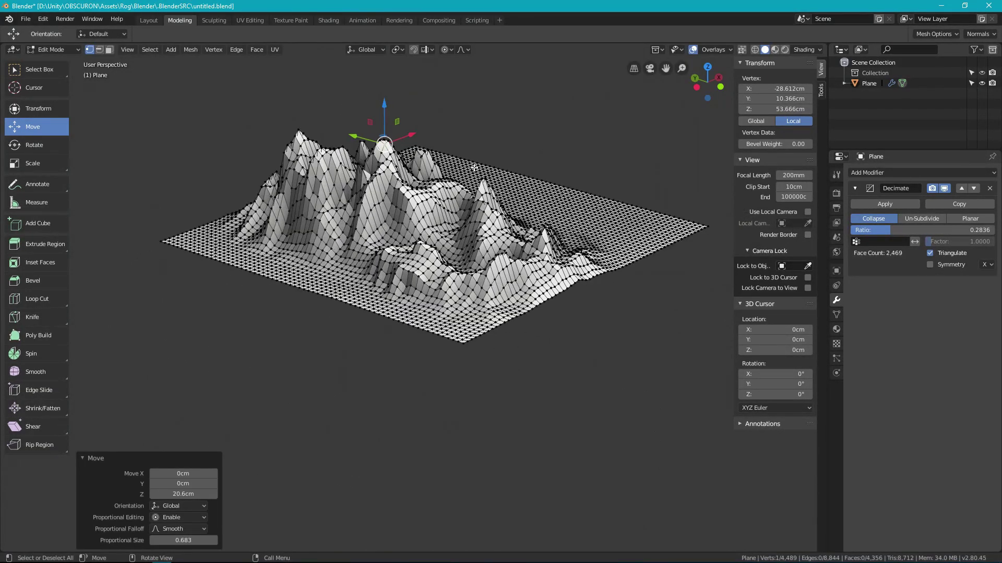
- Pull a vertex in the middle of the terrain up into a new peak
middle_click_drag(474, 168, 497, 226)
left_click(435, 216)
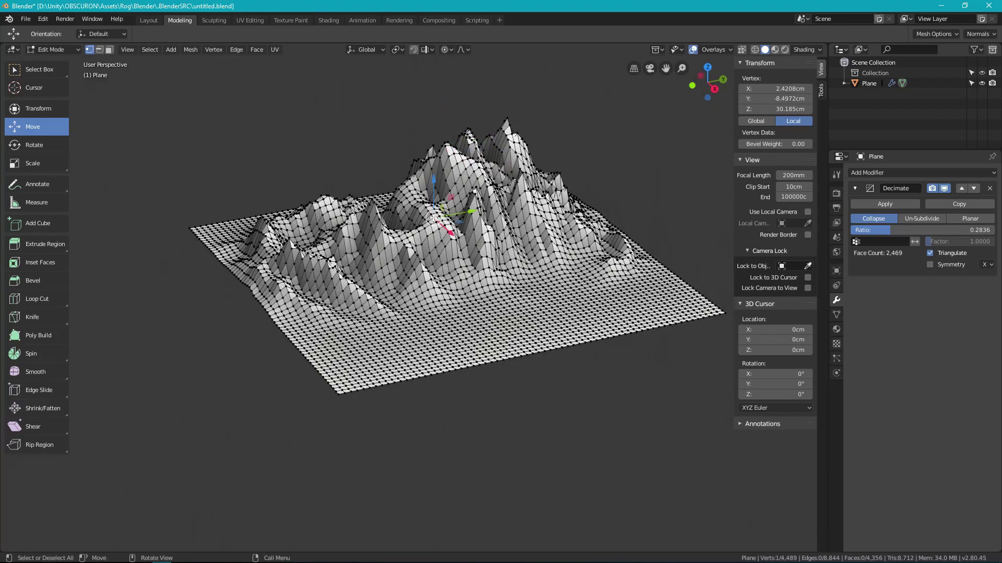
left_click_drag(433, 181, 441, 162)
scroll(434, 180, "down", 14)
middle_click_drag(441, 162, 471, 242)
left_click(468, 248)
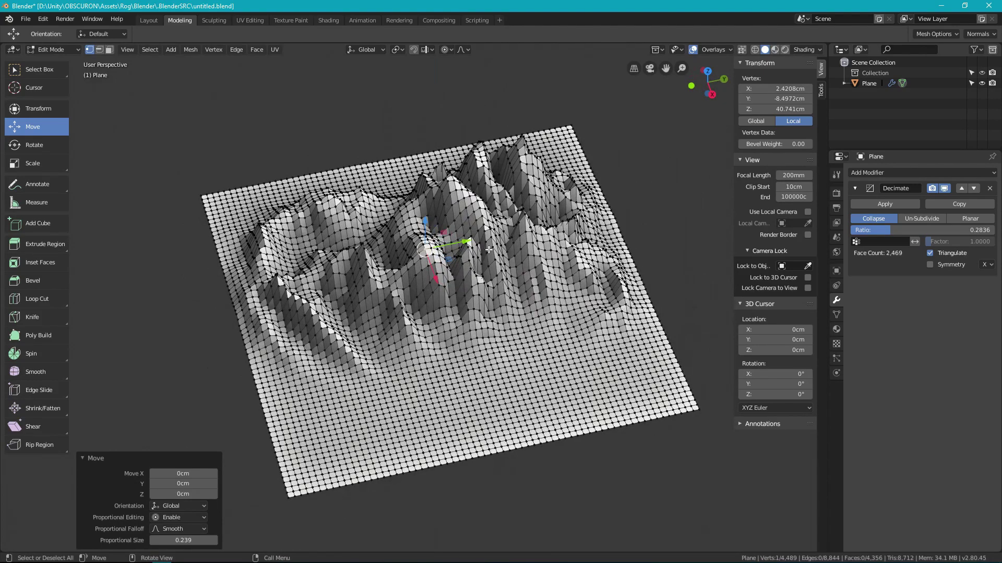
- Raise another vertex into a new peak about 68 cm high
middle_click_drag(541, 266, 459, 235)
left_click(457, 232)
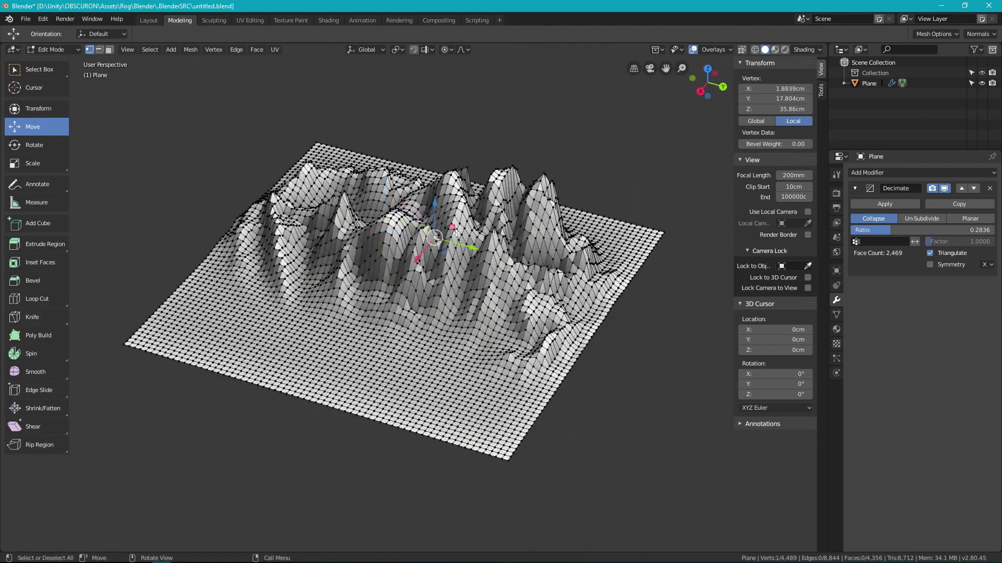
left_click_drag(437, 209, 423, 158)
scroll(428, 172, "down", 3)
middle_click_drag(428, 178, 456, 199)
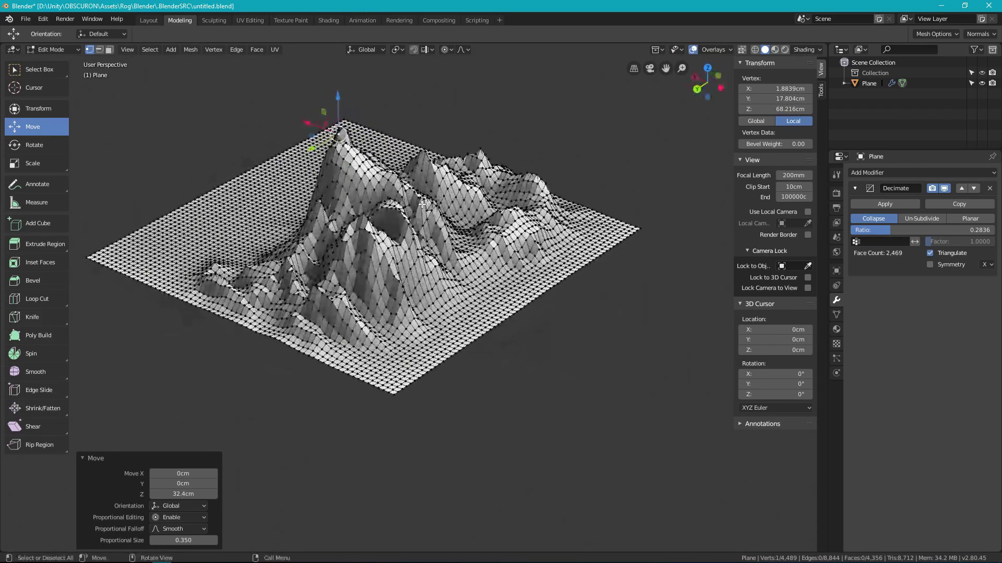
- From a frontal view, lift one more vertex vertically along Z
left_click(321, 204)
key("g")
key("z")
middle_click_drag(329, 185, 392, 336)
key("Escape")
left_click(298, 282)
key("g")
key("z")
left_click(297, 239)
- Raise another vertex slightly along Z in two small moves
left_click(324, 296)
key("g")
key("z")
left_click(324, 292)
scroll(395, 318, "up", 5)
key("g")
key("z")
left_click(365, 292)
- Lift two more vertices a small amount along Z
left_click(360, 282)
key("g")
key("z")
left_click(362, 290)
left_click(339, 313)
key("g")
key("z")
left_click(339, 323)
- Give one lower vertex a small Z raise
left_click(334, 412)
key("g")
key("z")
left_click(344, 407)
scroll(345, 407, "up", 3)
- Preview the decimated terrain, lift one last vertex, then return to Object Mode (71.3 cm tall)
key("Tab")
scroll(489, 374, "down", 5)
key("Tab")
left_click(414, 251)
key("g")
key("z")
scroll(359, 258, "down", 5)
left_click(360, 251)
key("Tab")
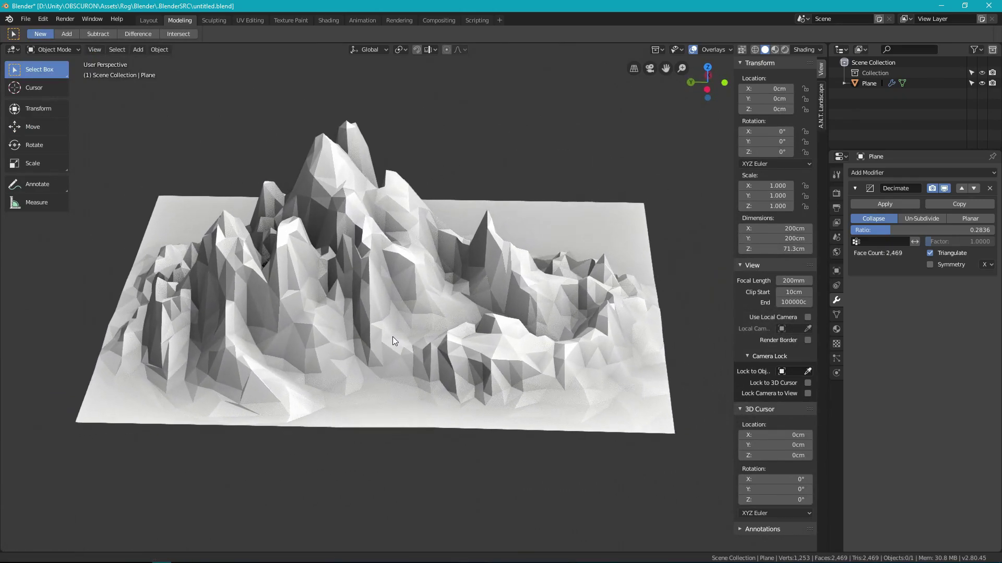